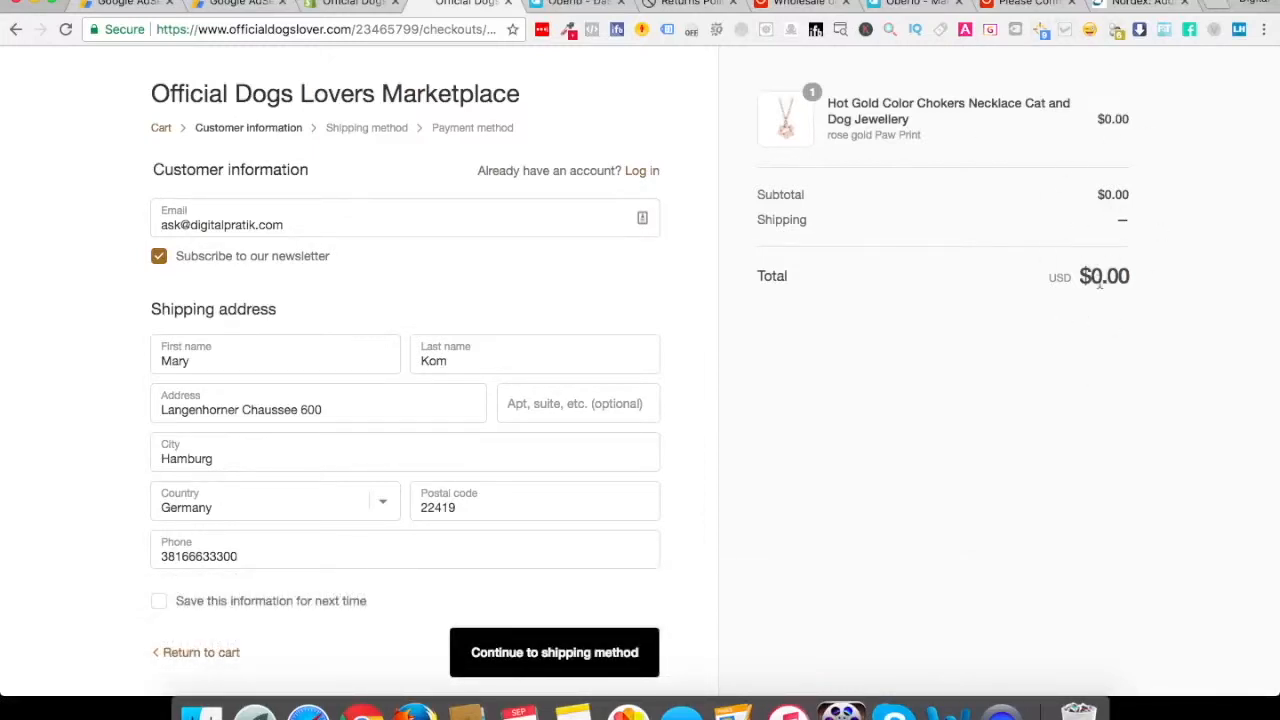
- Continue the necklace checkout to the shipping method stage and check the order total
click(593, 647)
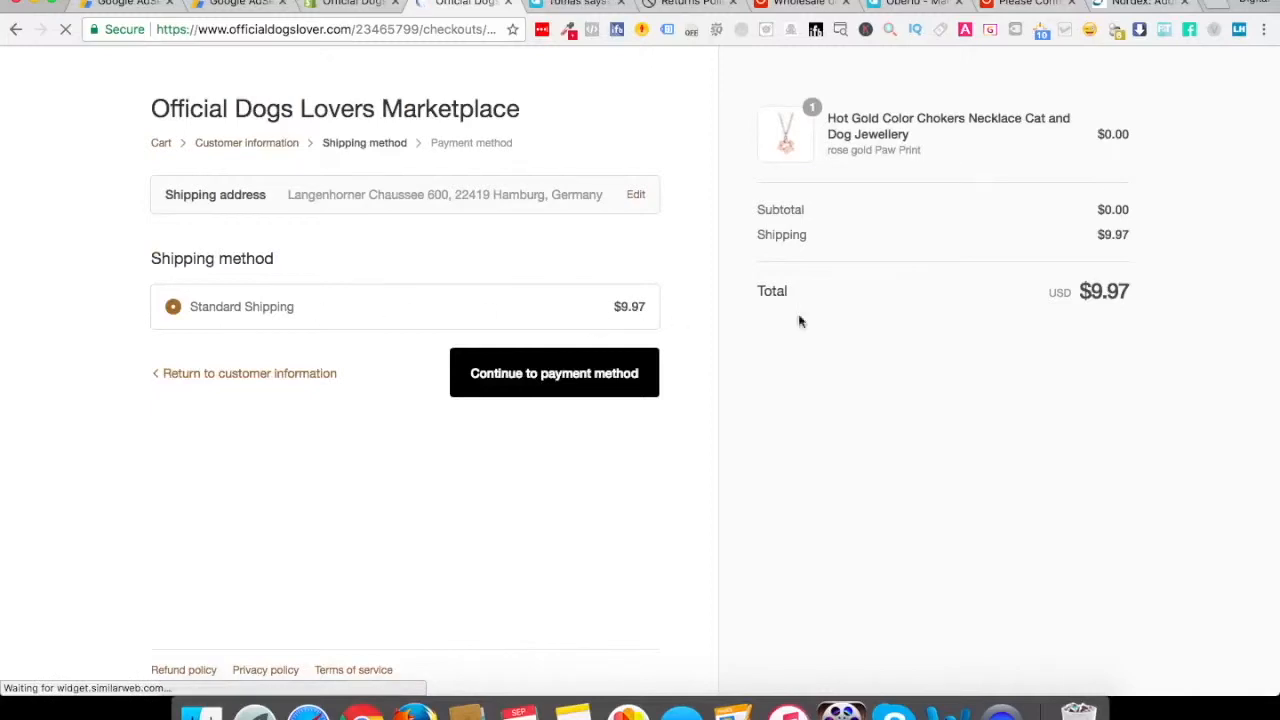
drag(1077, 292, 1146, 292)
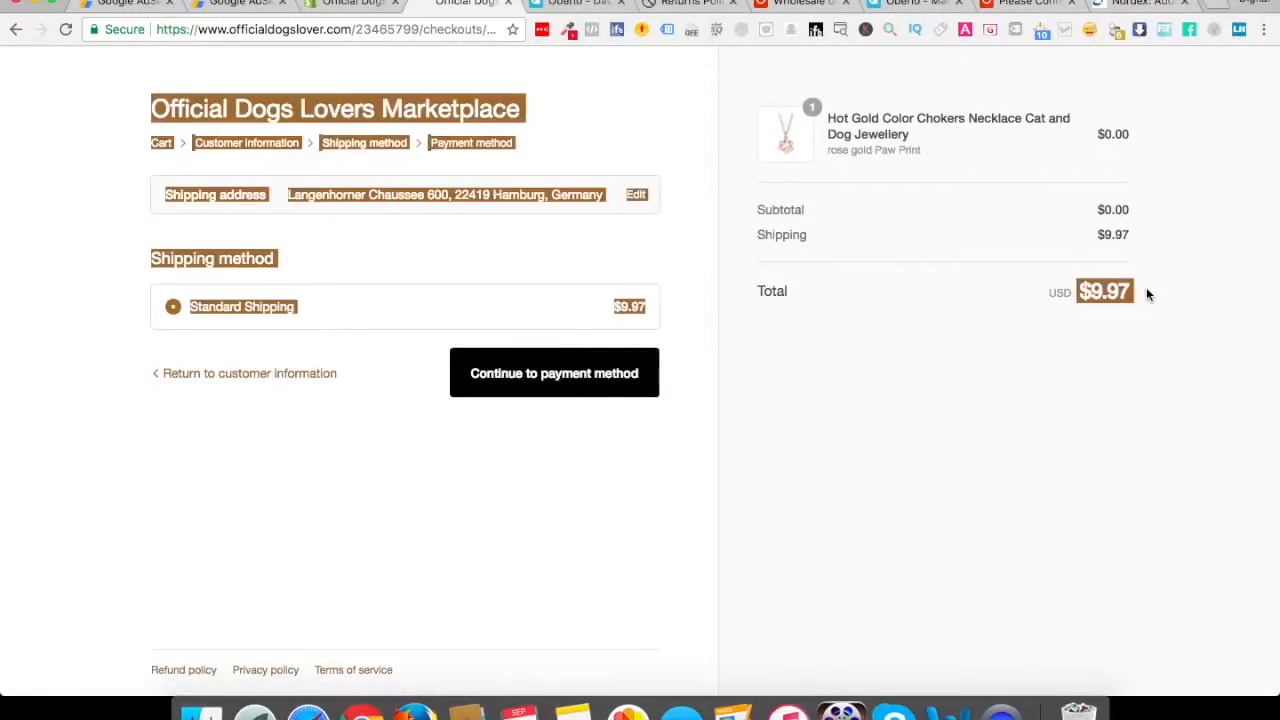
click(530, 457)
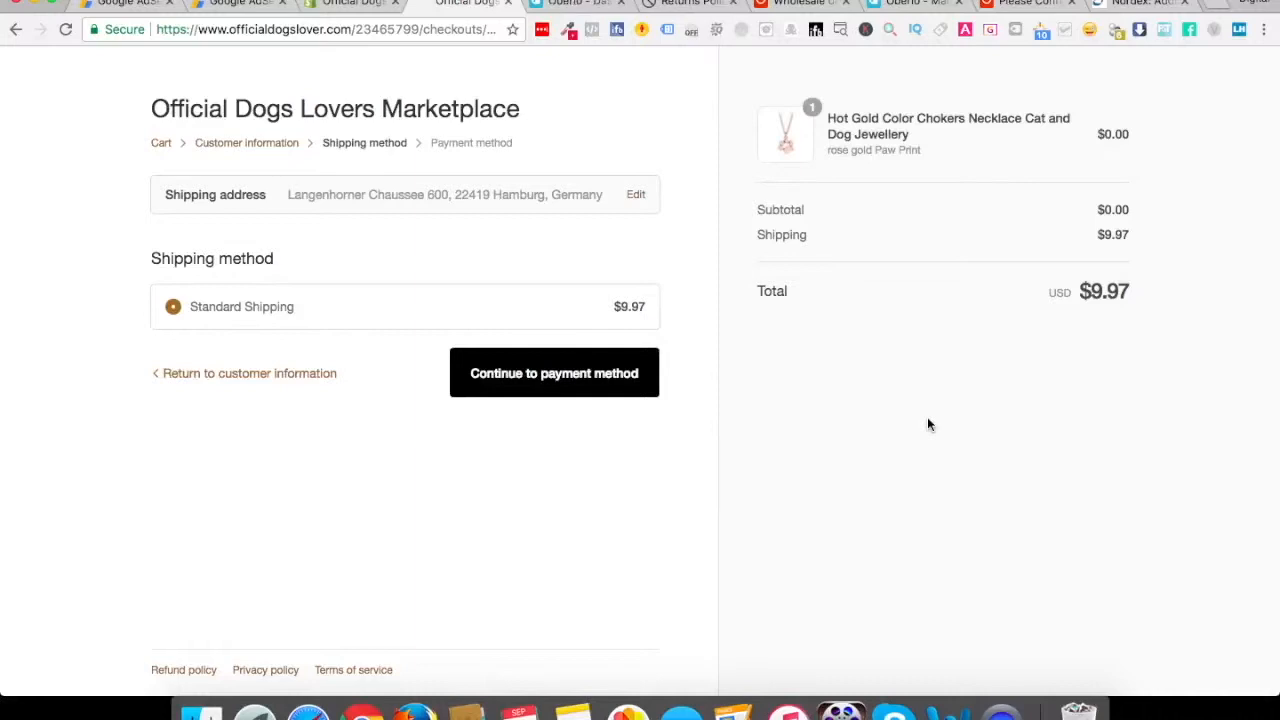
- Check the store admin's Orders page, including its available actions, and the Customers page for traces of the checkout
click(349, 6)
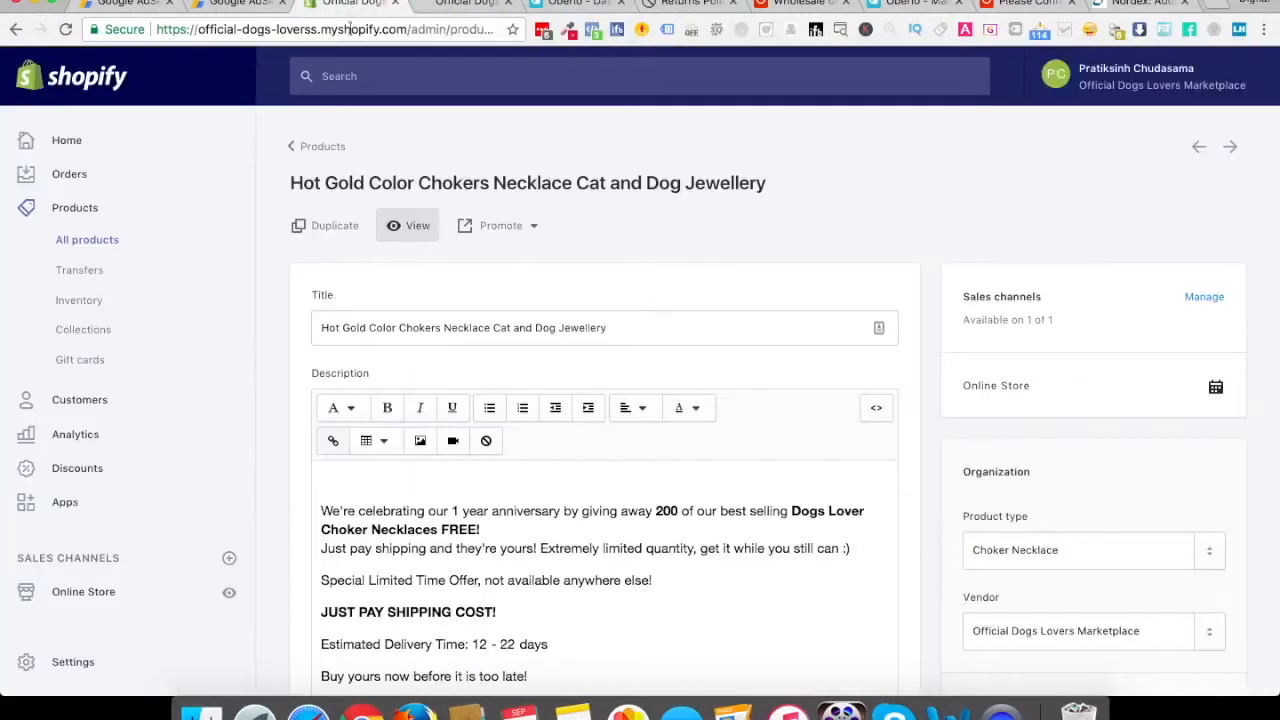
click(78, 173)
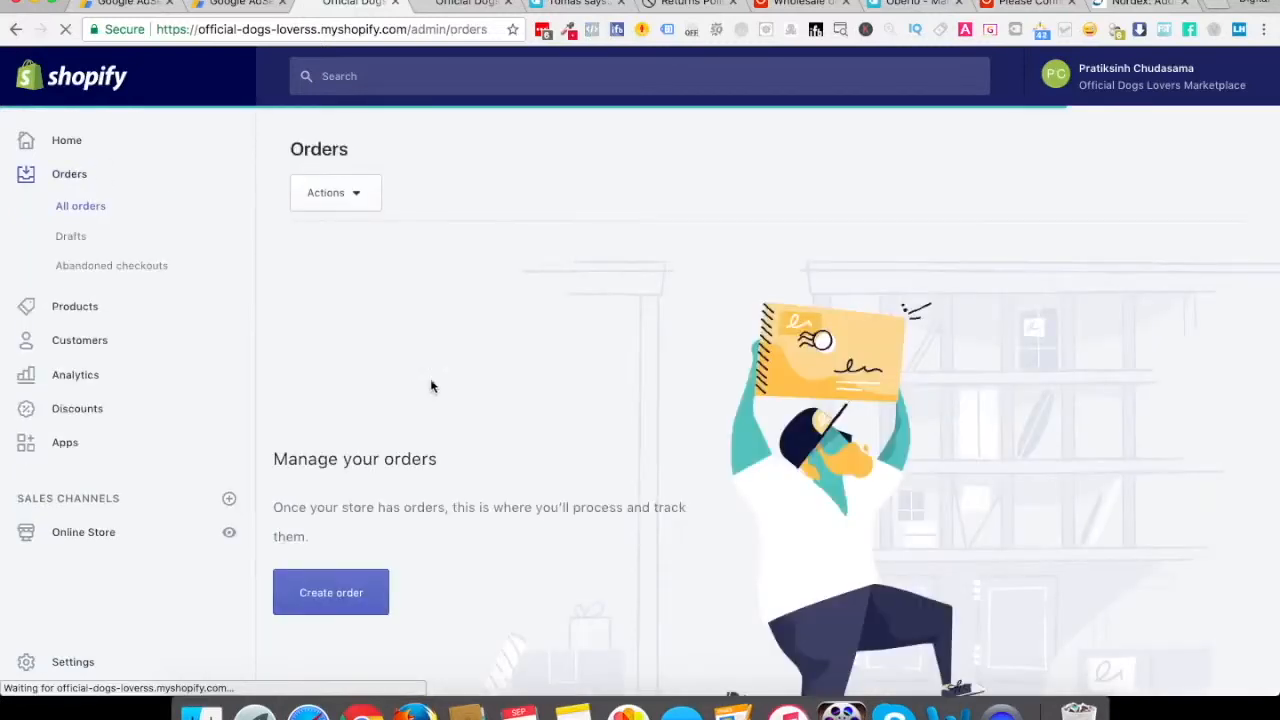
scroll(451, 410, down, 3)
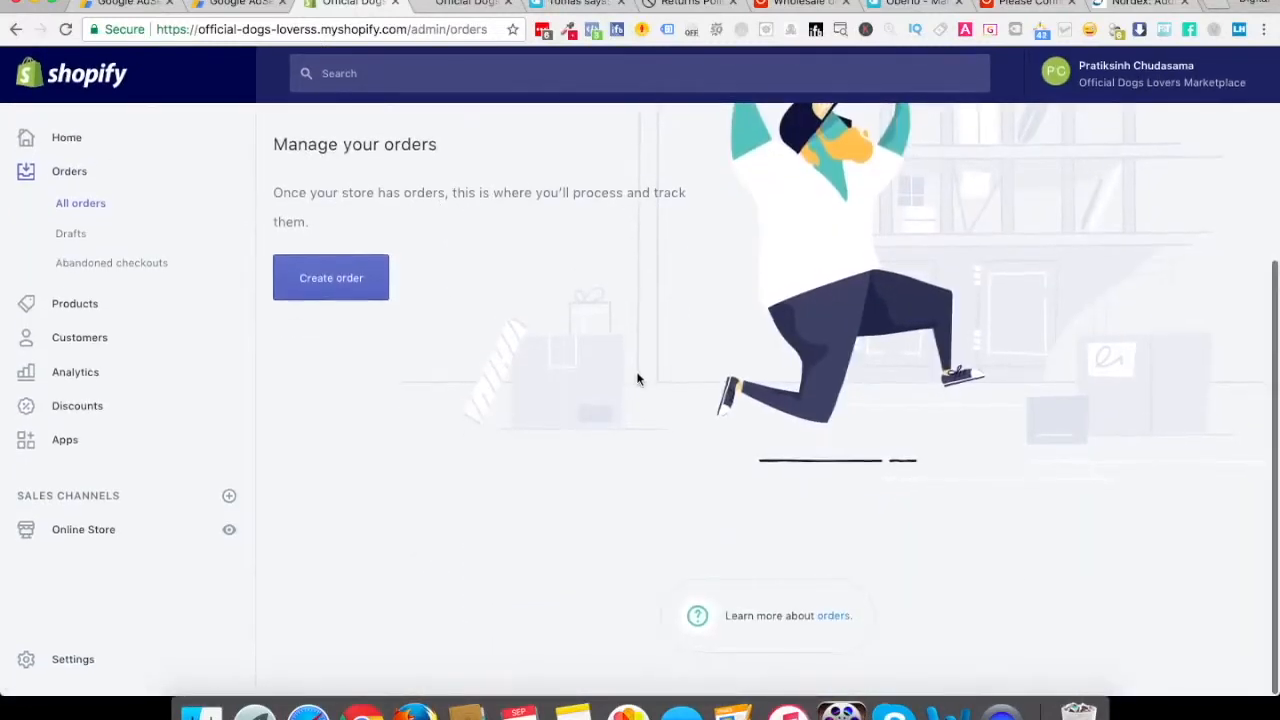
scroll(634, 374, up, 3)
click(352, 195)
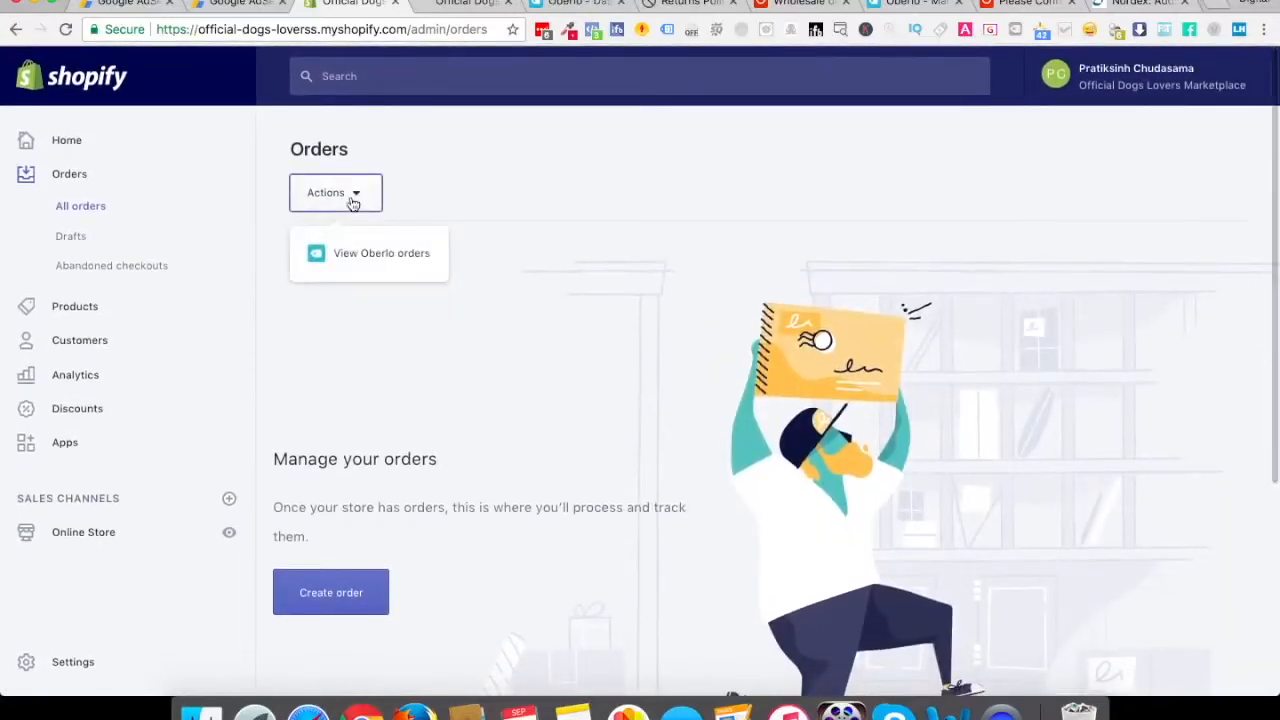
click(639, 124)
click(103, 342)
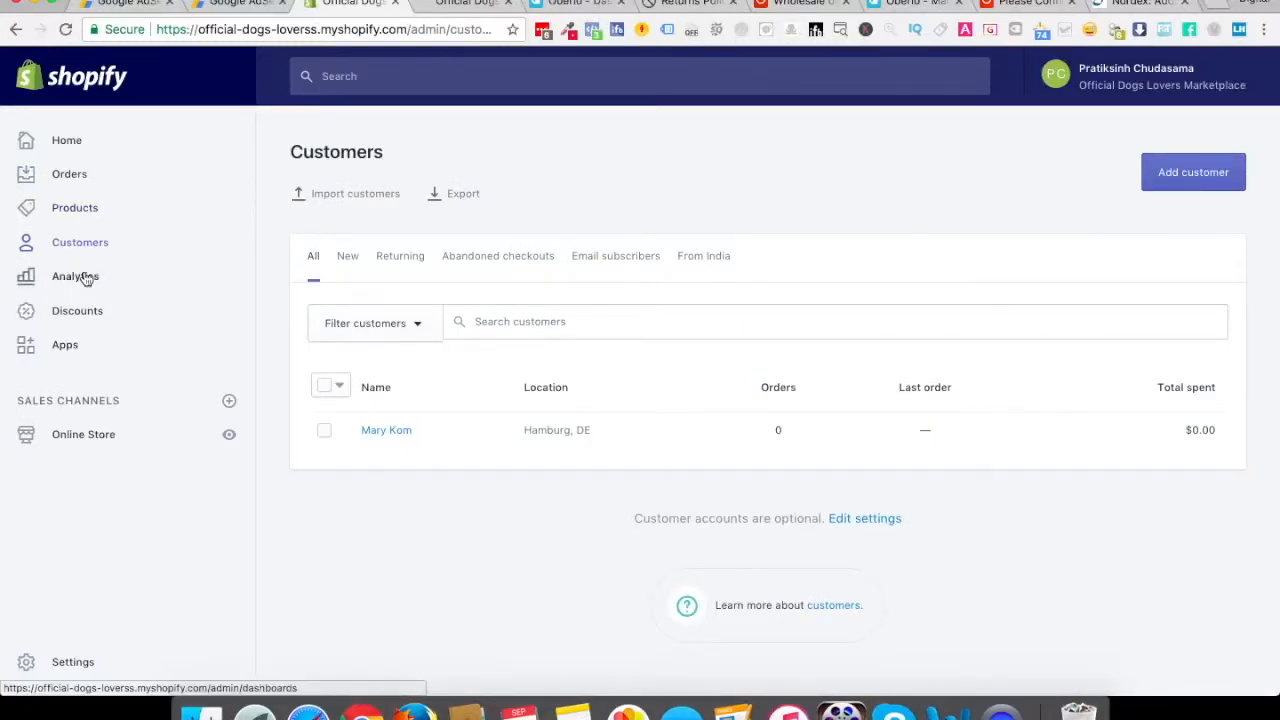
click(72, 178)
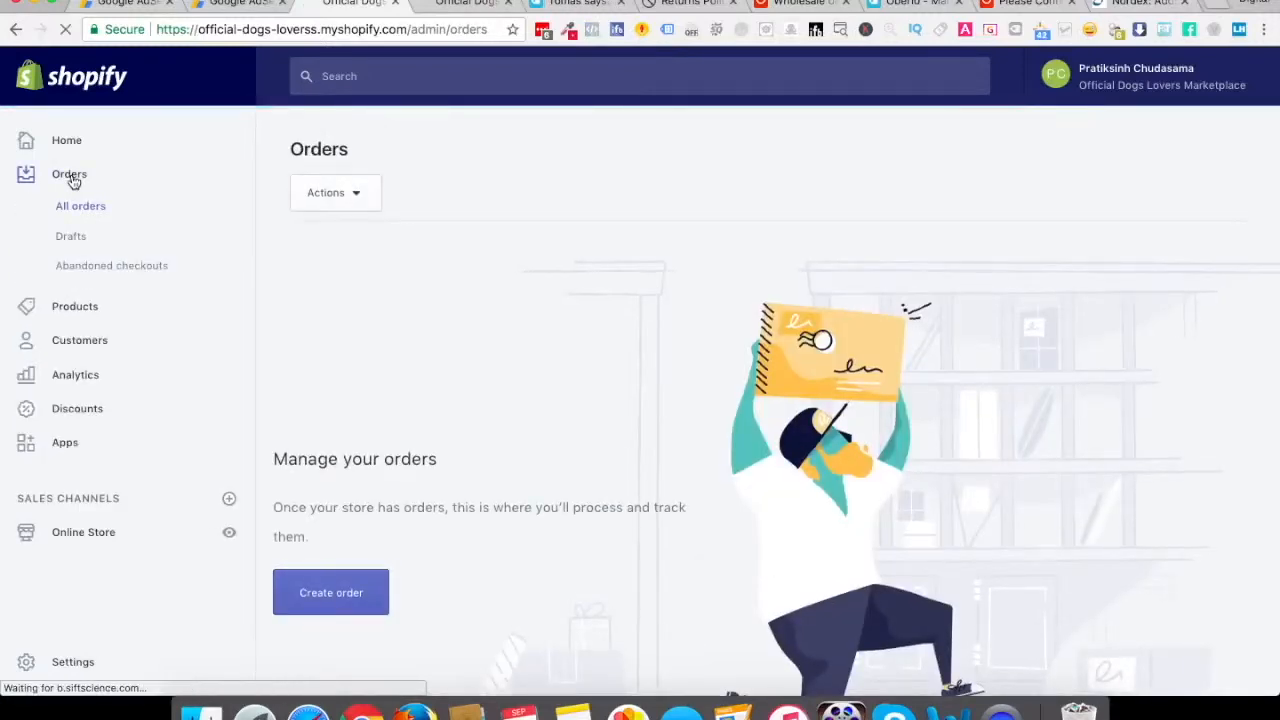
- Examine the admin Home page's sales summary, recent activity and setup cards, and check the Orders page again
click(77, 148)
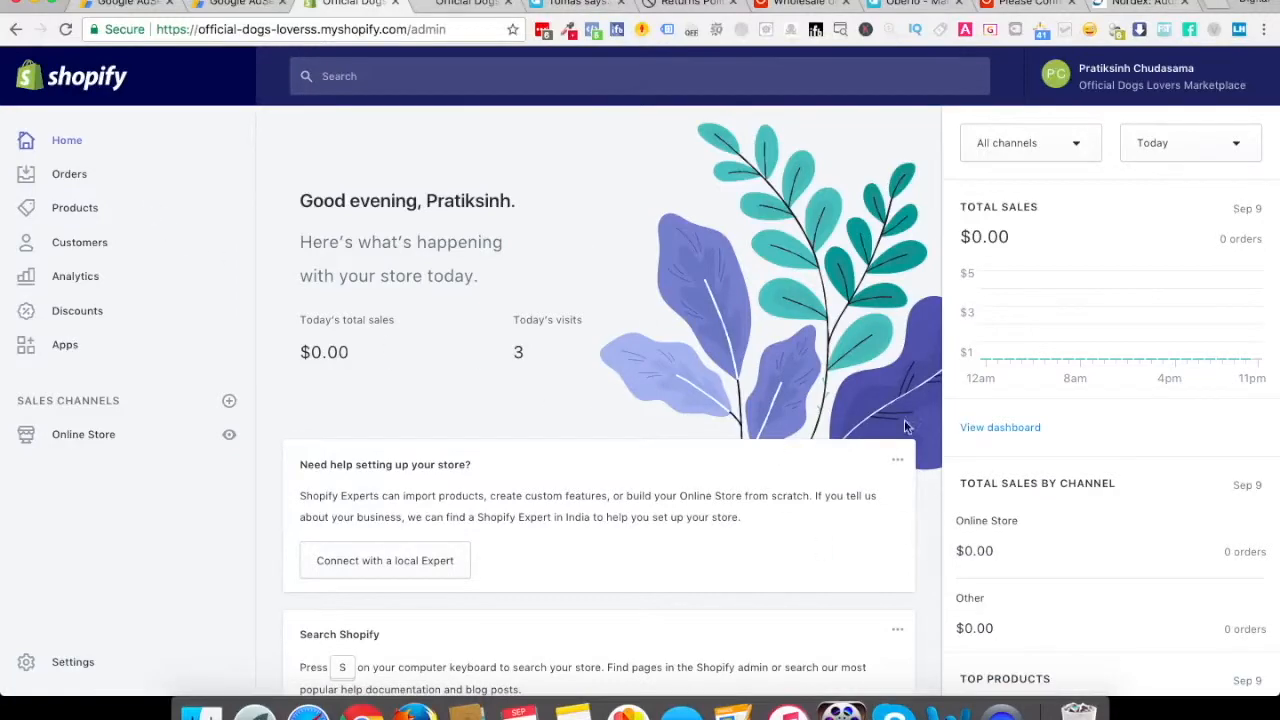
scroll(907, 497, down, 10)
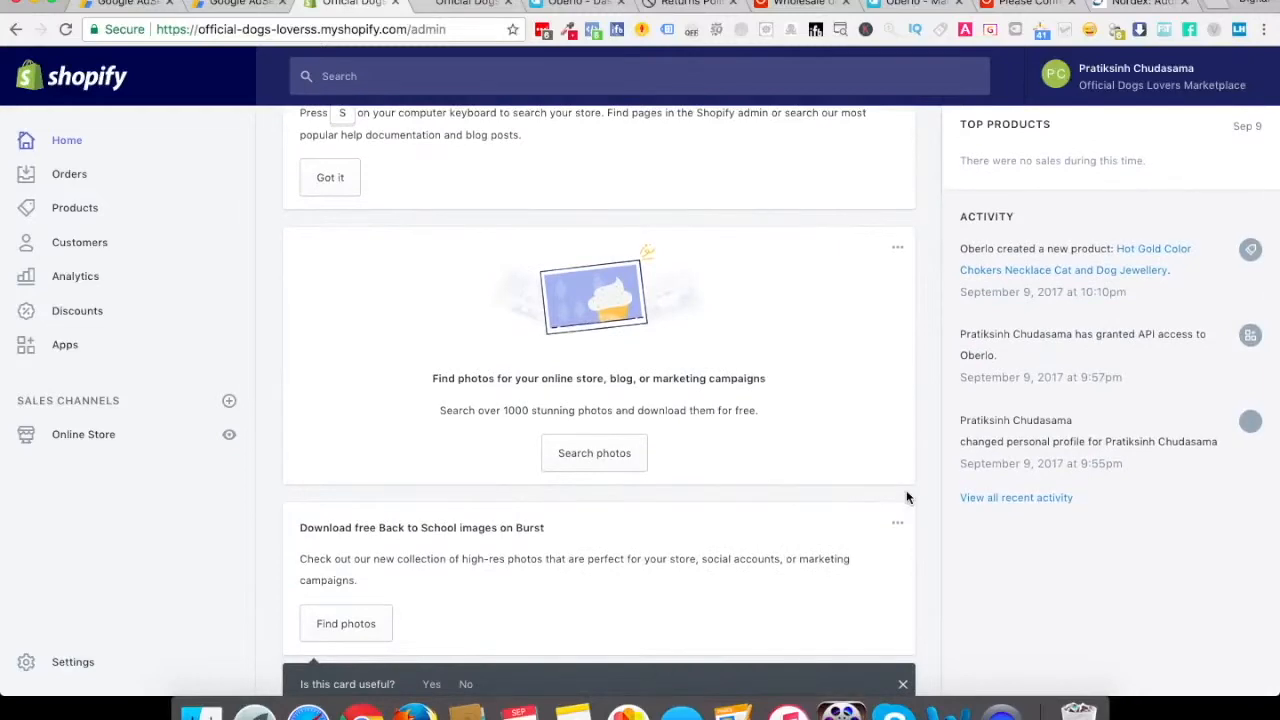
scroll(907, 497, down, 10)
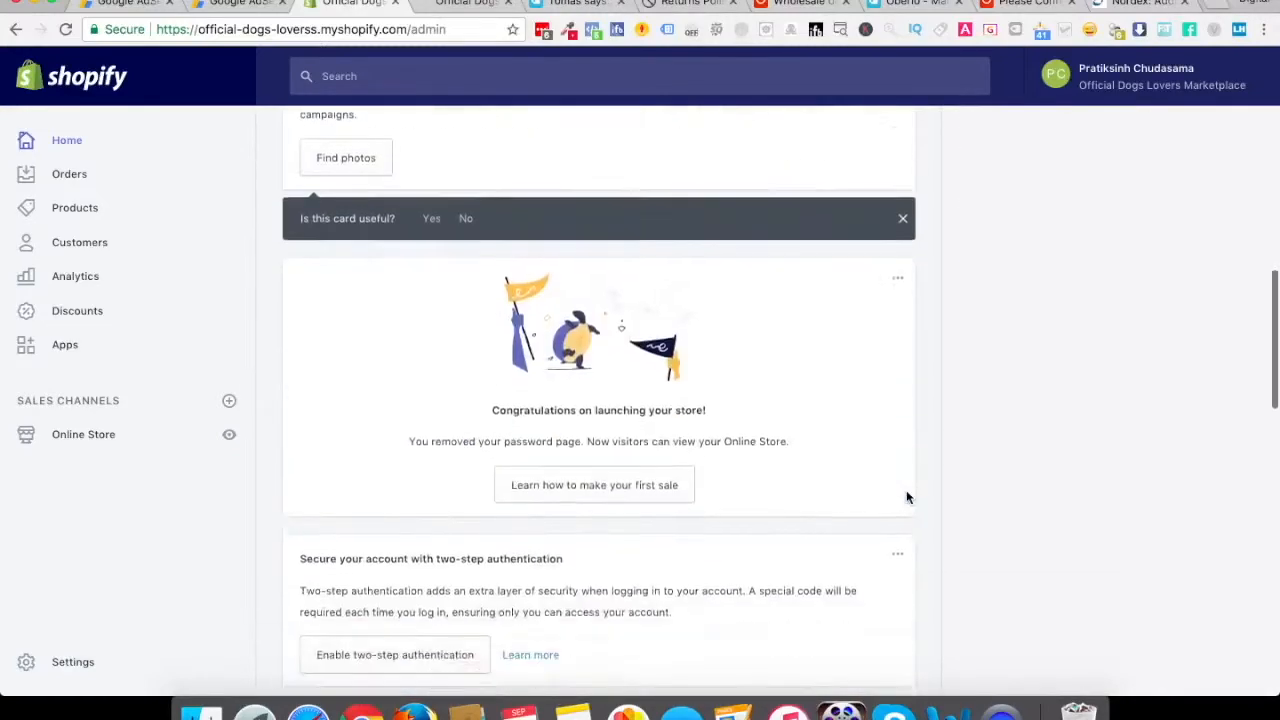
scroll(907, 497, down, 1)
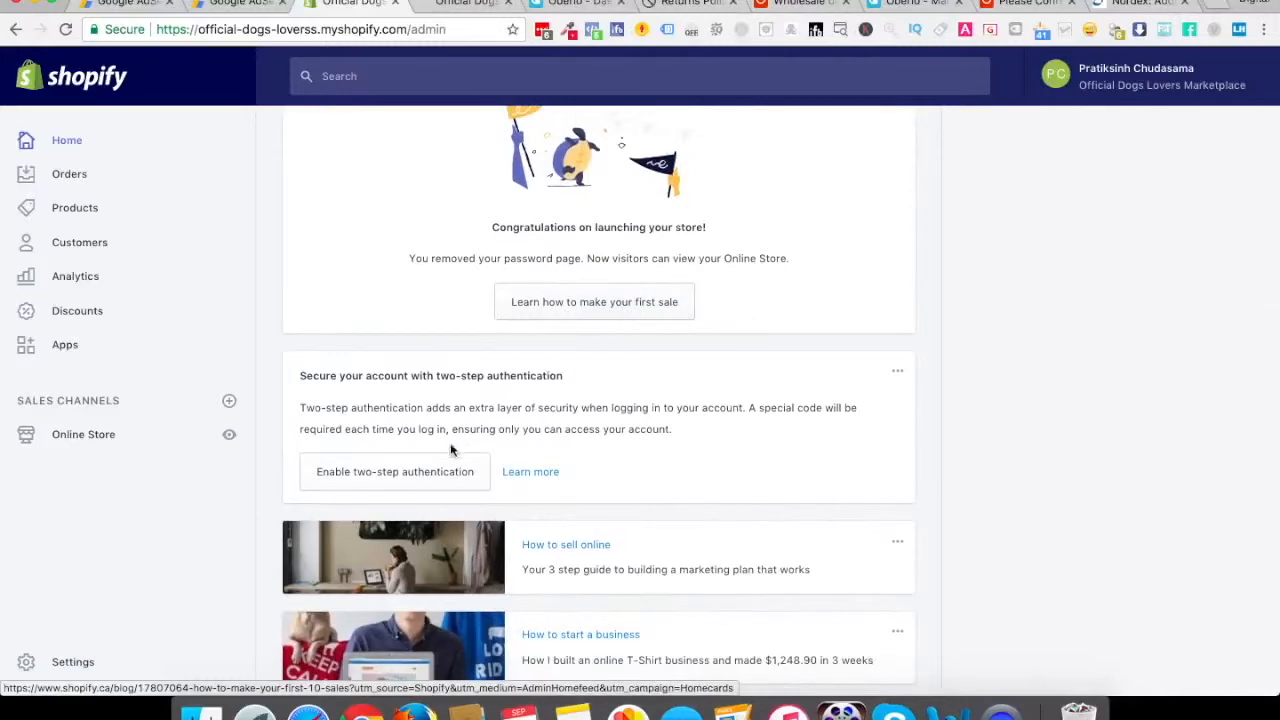
scroll(628, 491, down, 5)
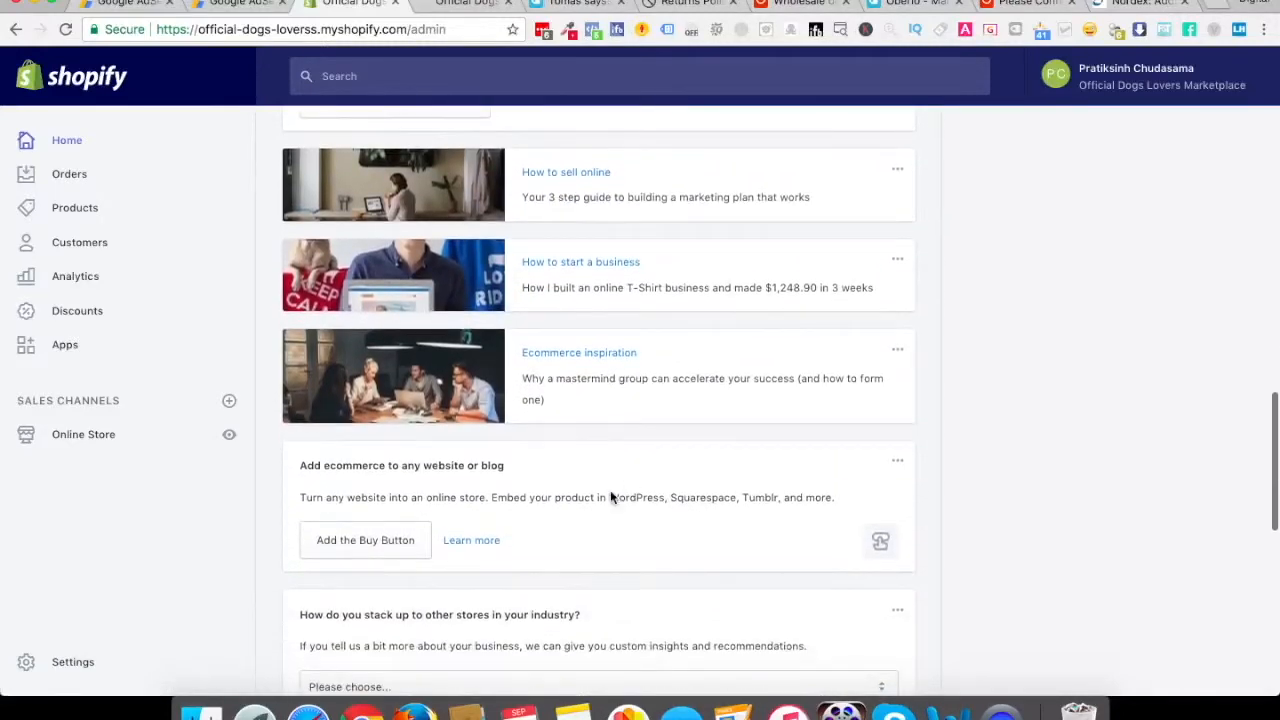
scroll(569, 527, down, 5)
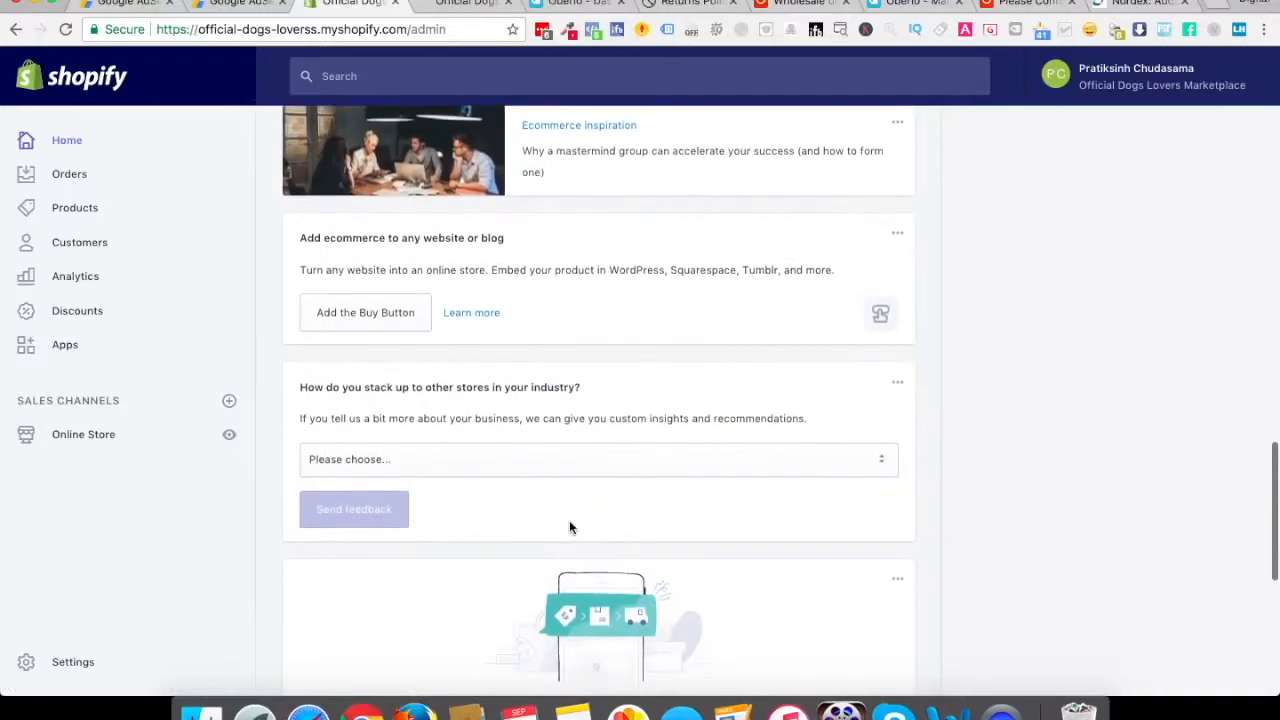
scroll(569, 527, down, 4)
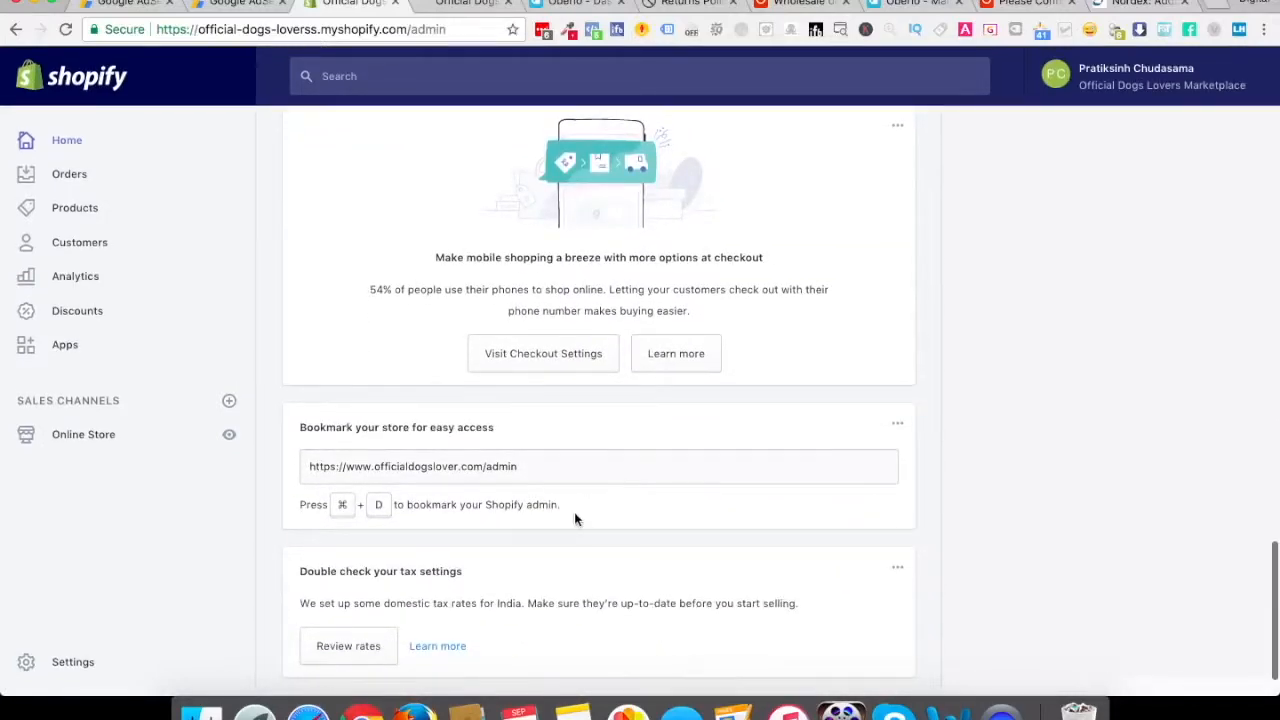
scroll(575, 518, up, 20)
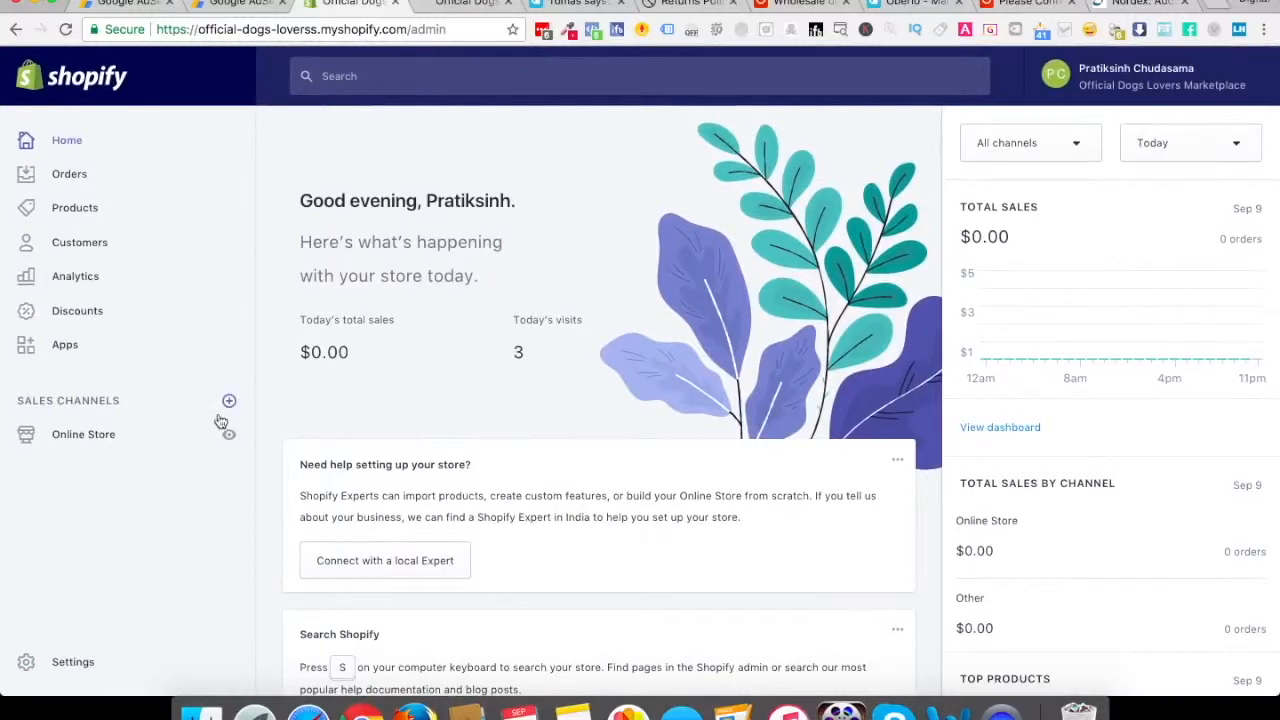
click(78, 182)
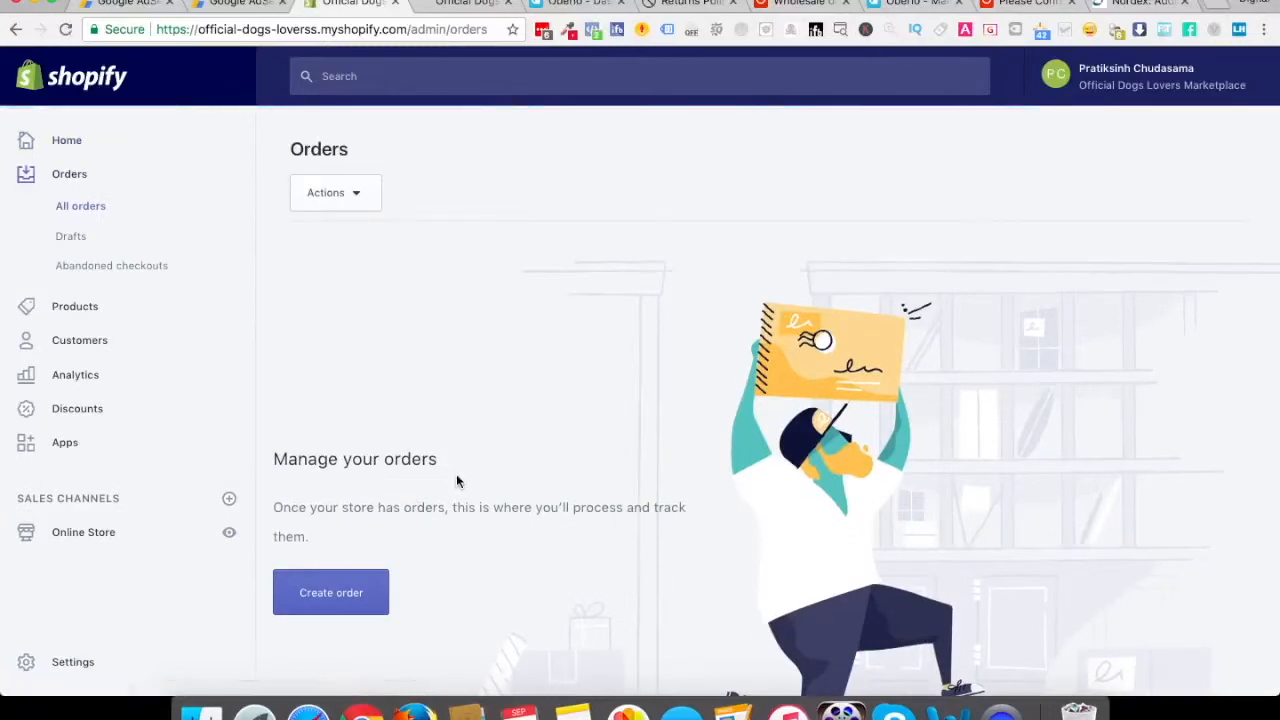
- Search Google for "how to test an order on shopify" in place of the Nordex addresses page
click(1135, 5)
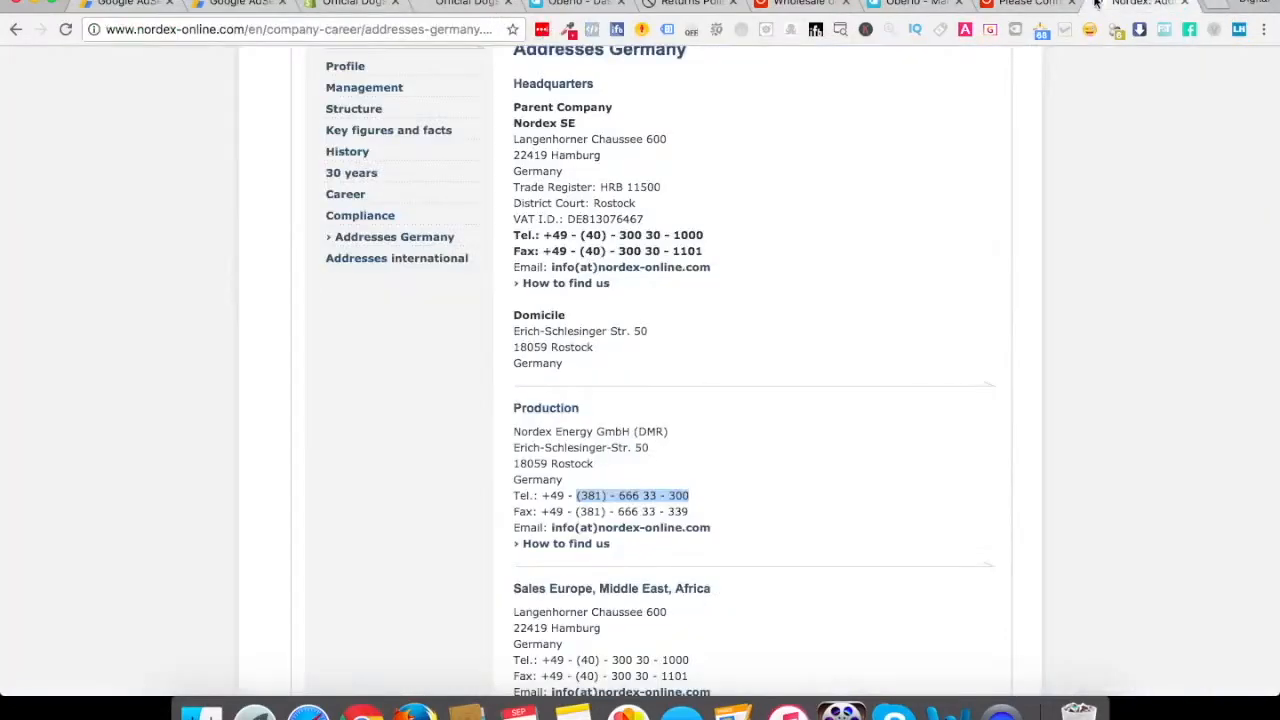
click(390, 32)
text(how to r)
key(BackSpace)
text(test an order)
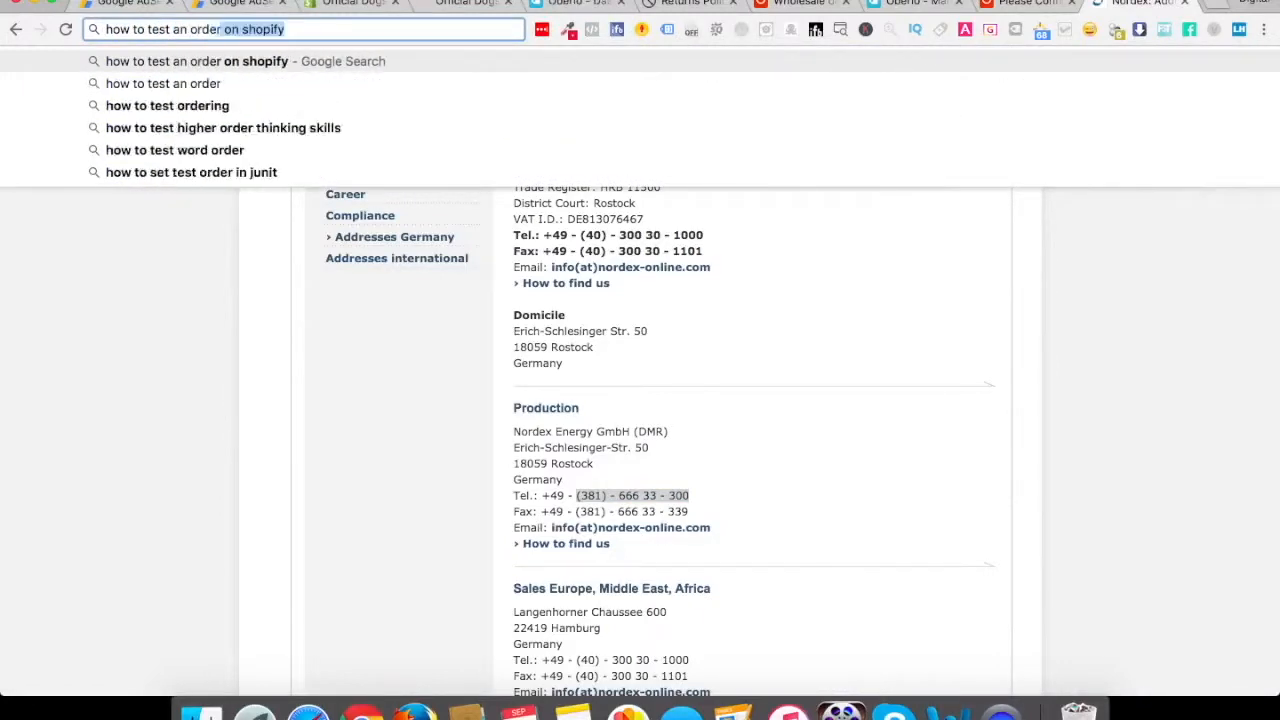
key(Return)
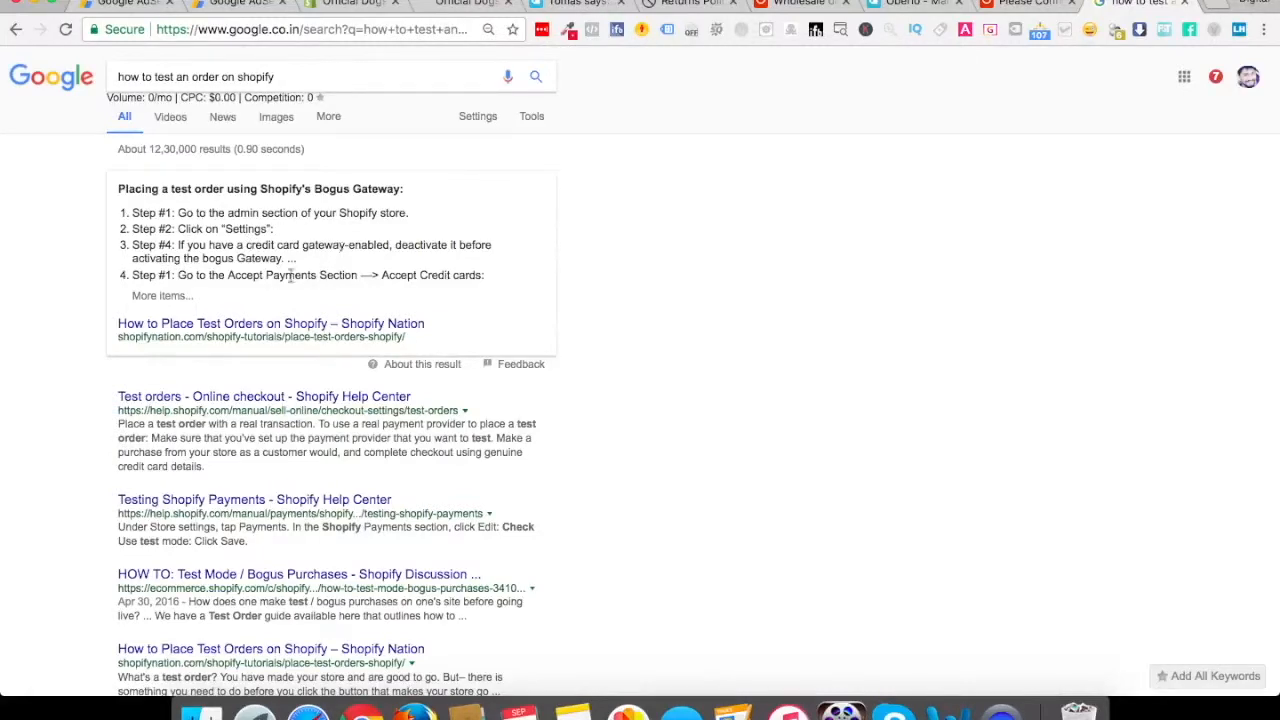
- Open the Payments settings in the Shopify admin and review the payment provider and authorization options
click(350, 5)
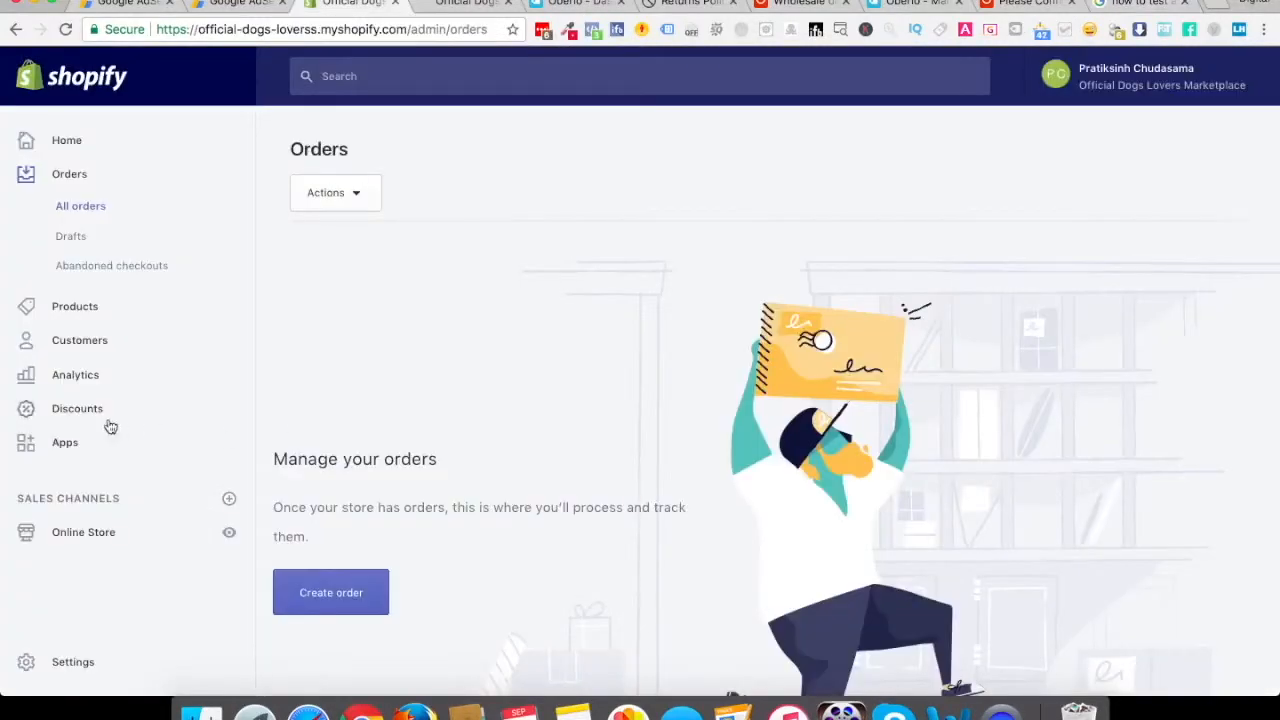
click(88, 673)
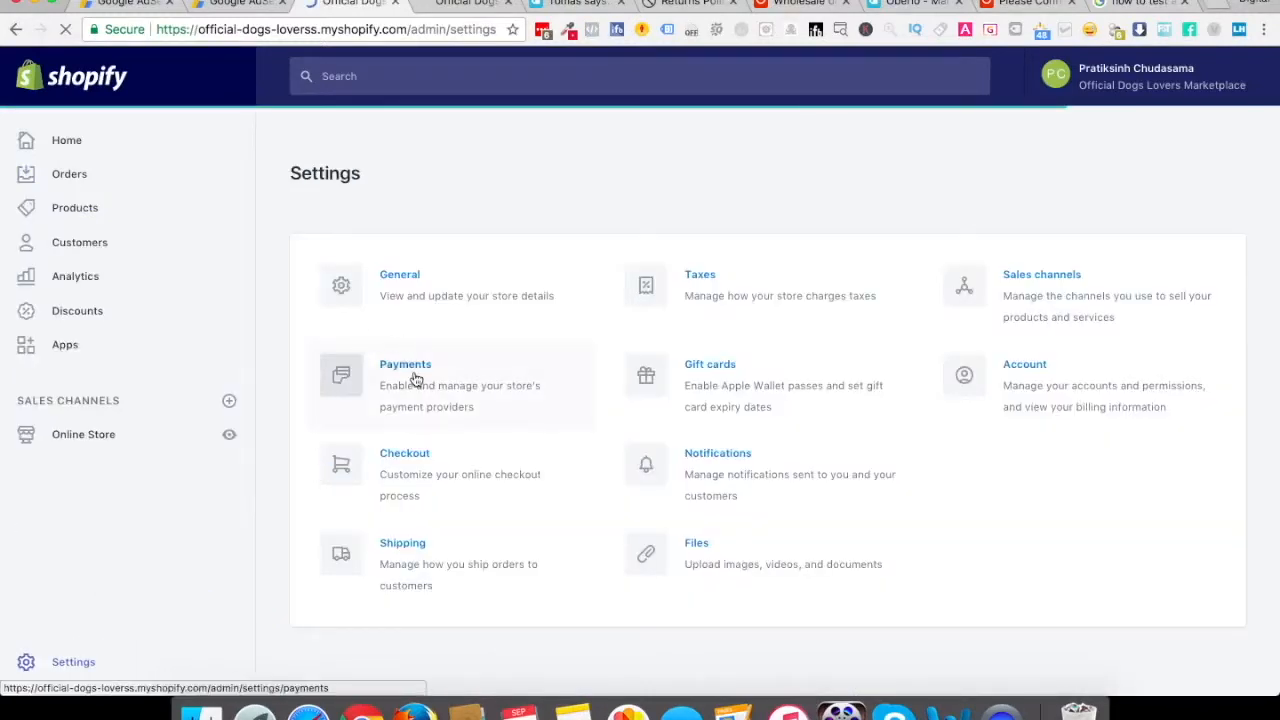
click(416, 379)
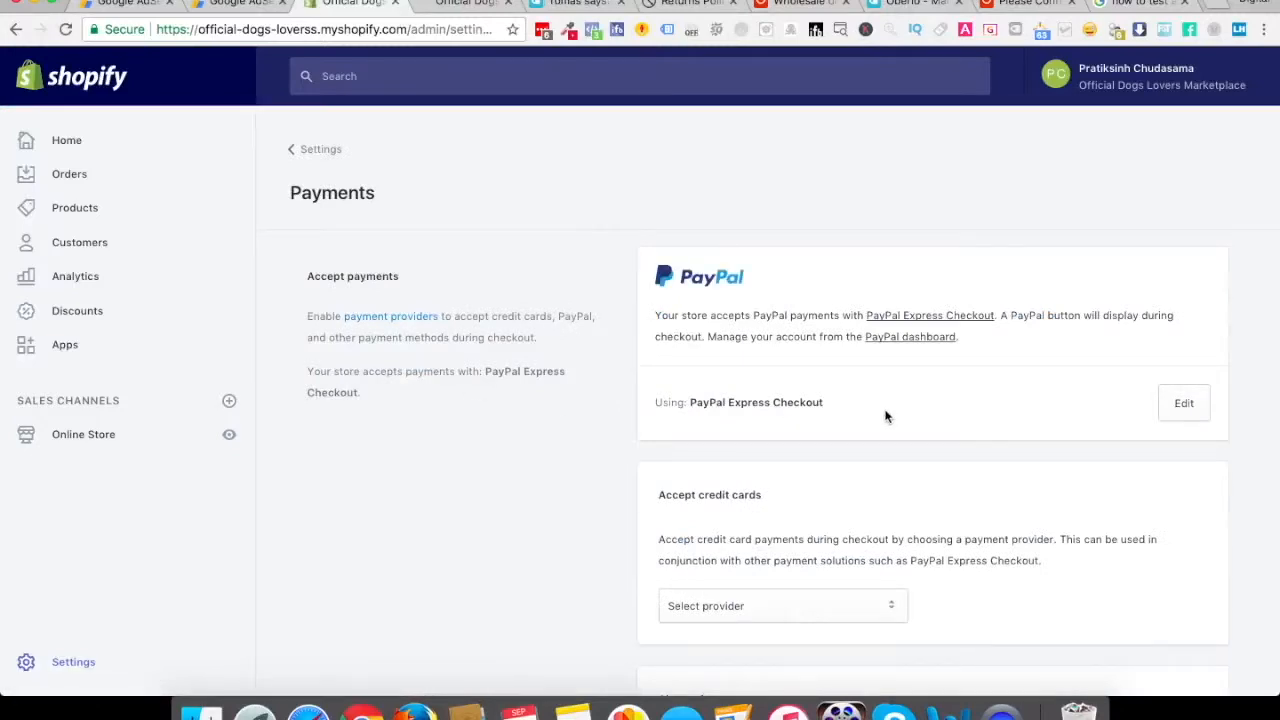
scroll(885, 416, down, 5)
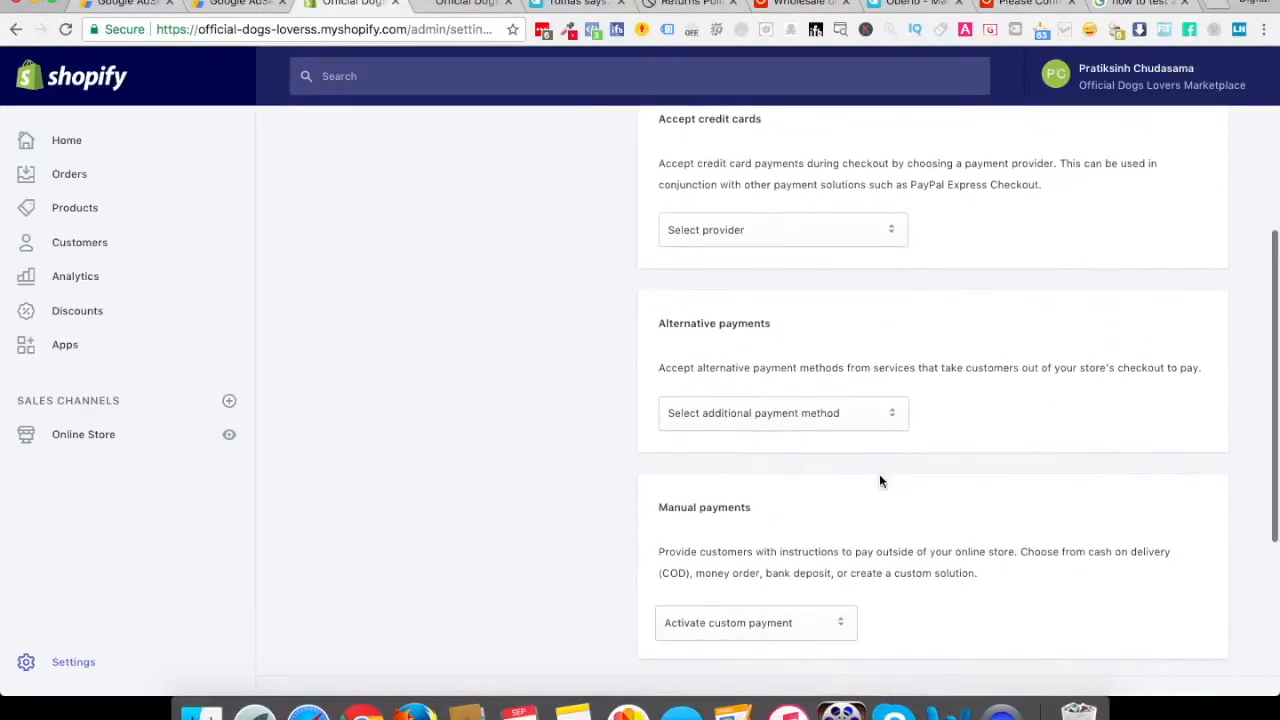
scroll(879, 478, down, 4)
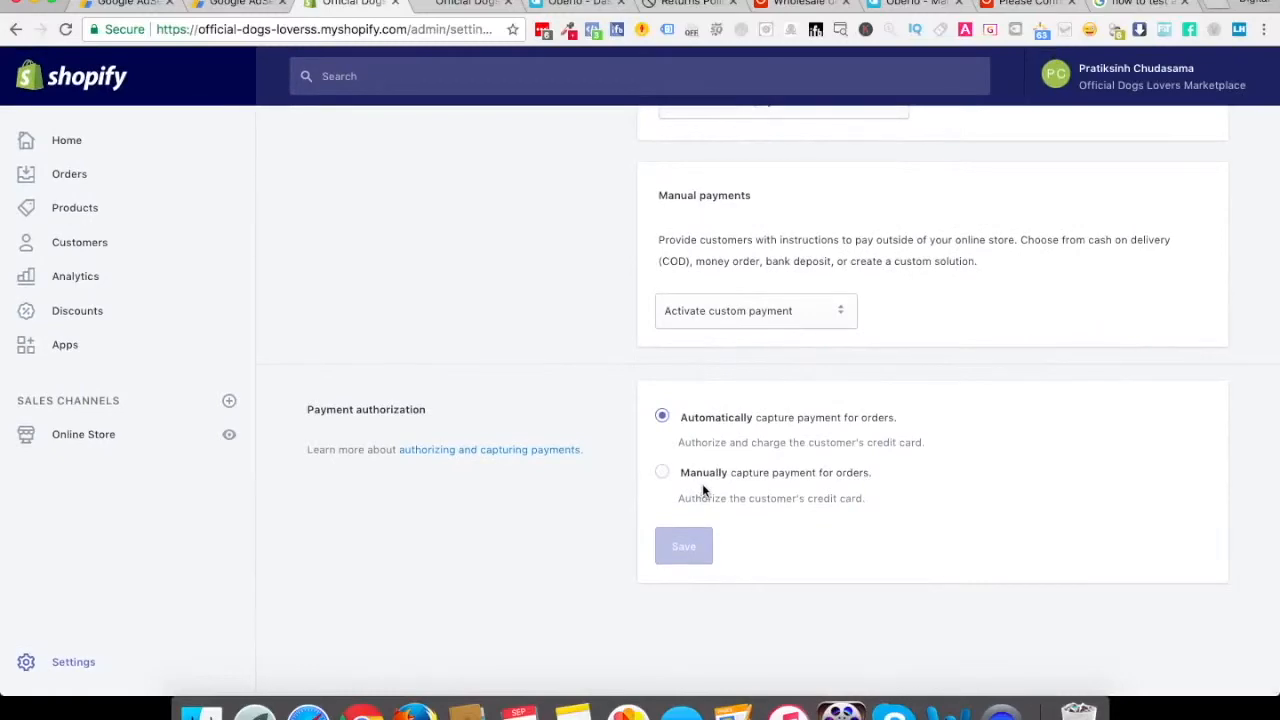
scroll(762, 488, up, 10)
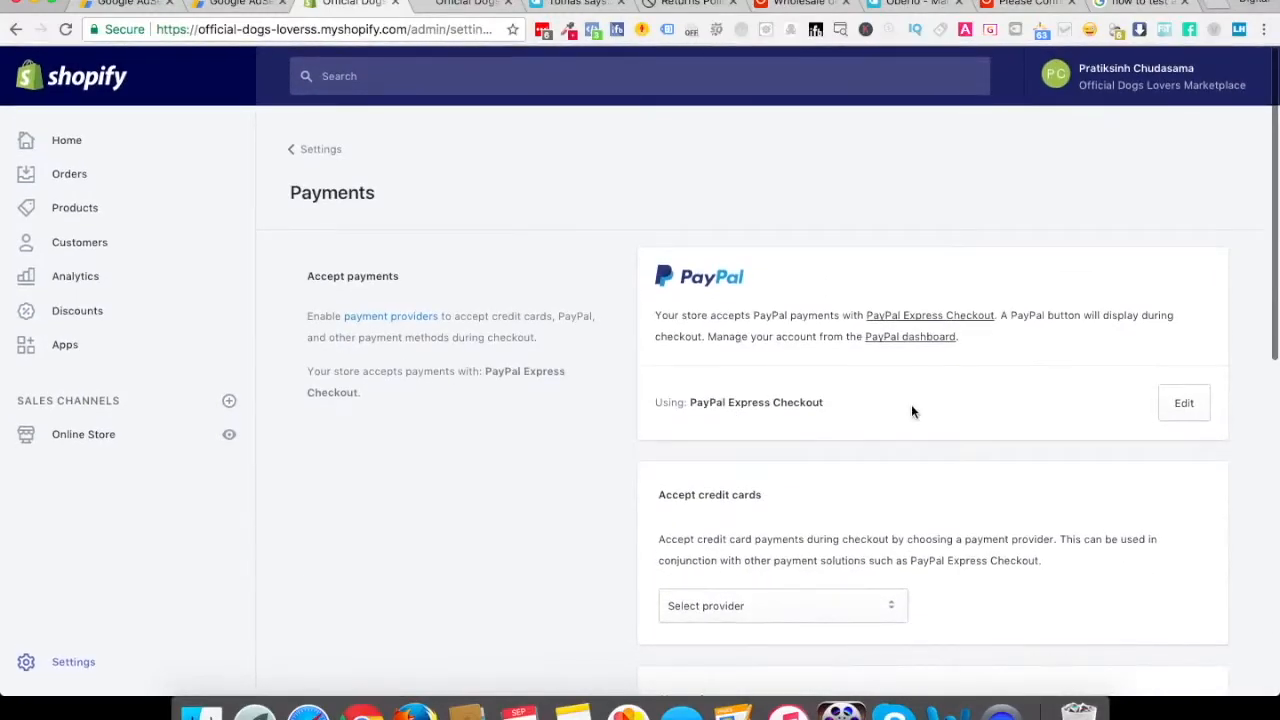
- Choose (for testing) Bogus Gateway as the store's credit card provider and activate it
scroll(862, 552, down, 2)
click(858, 518)
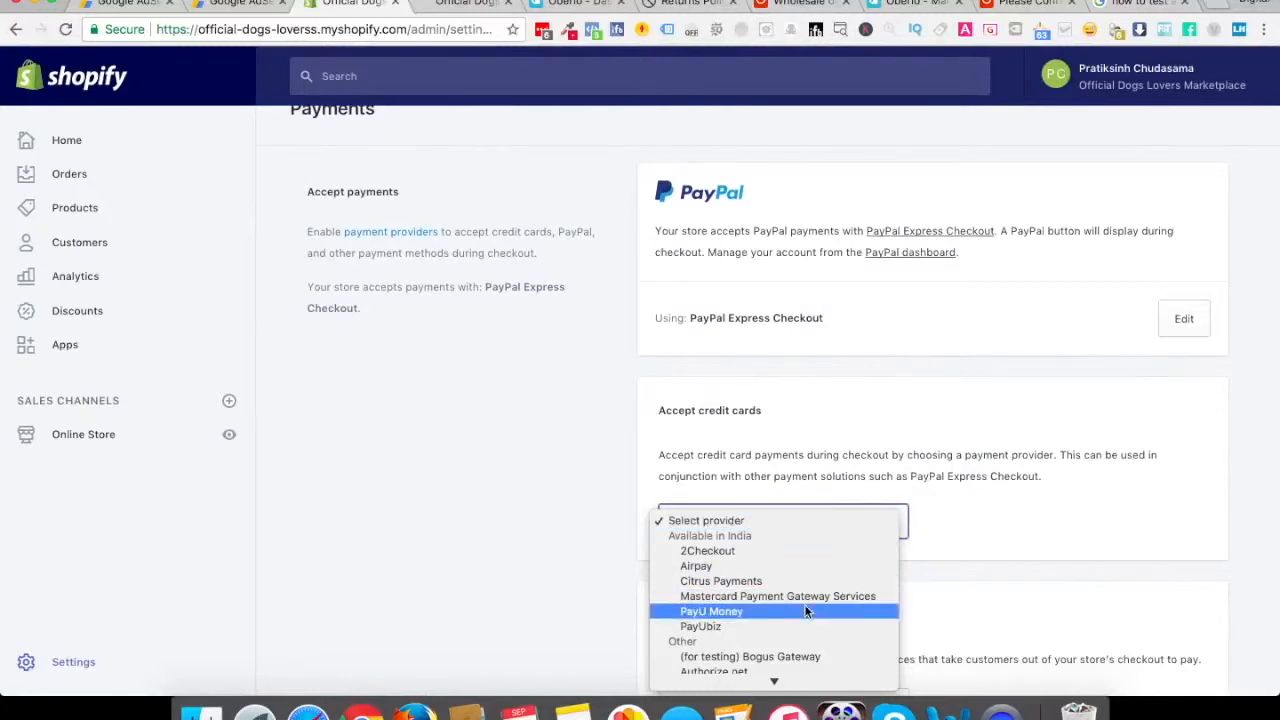
scroll(804, 604, down, 2)
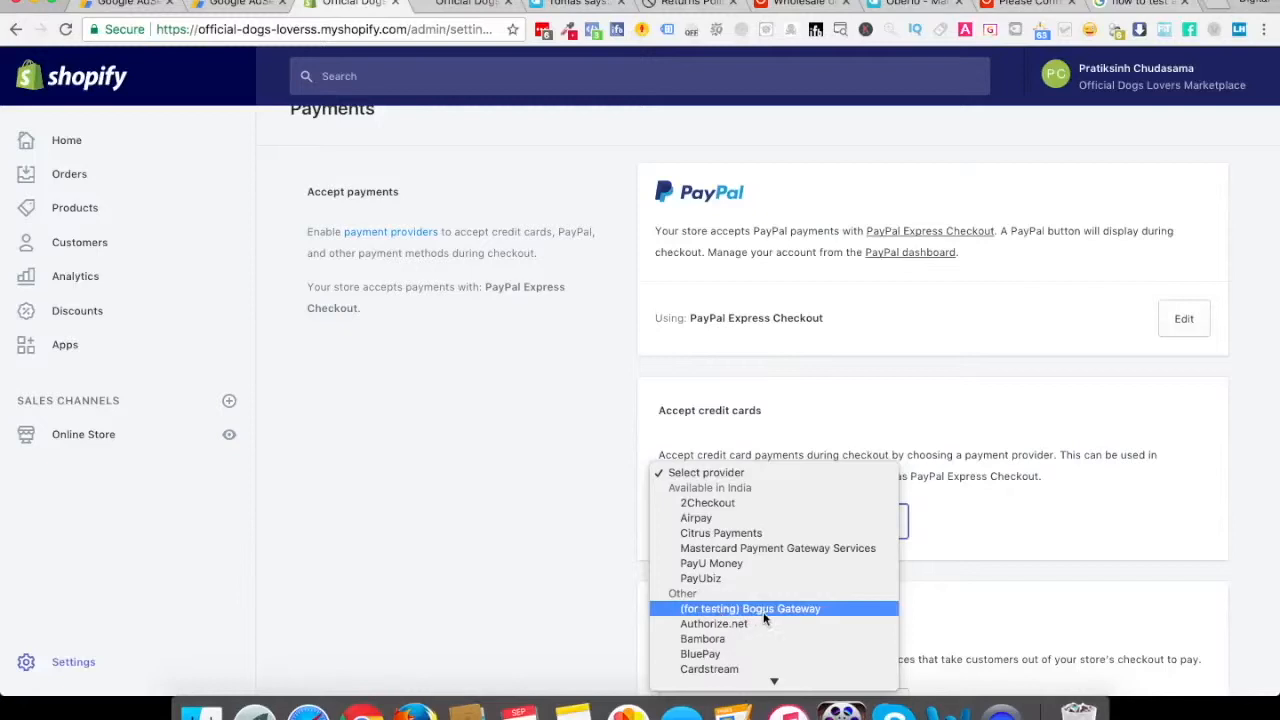
click(764, 612)
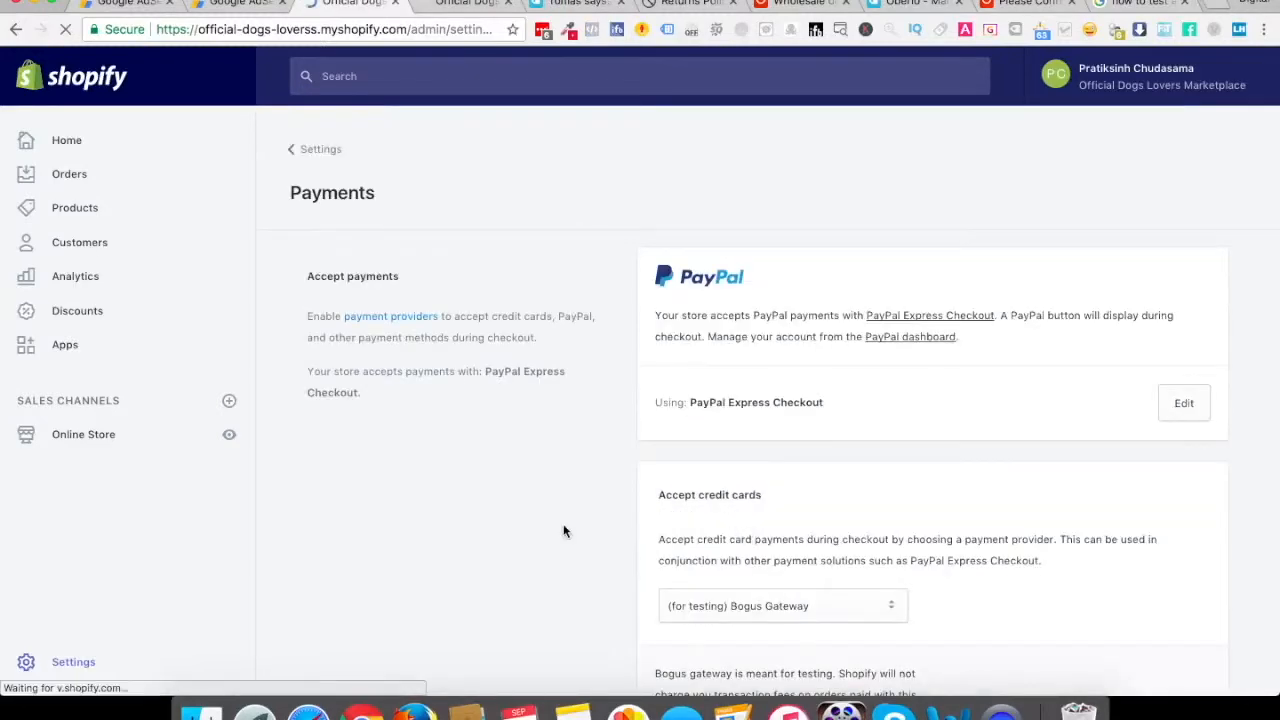
scroll(570, 530, down, 3)
scroll(751, 409, down, 3)
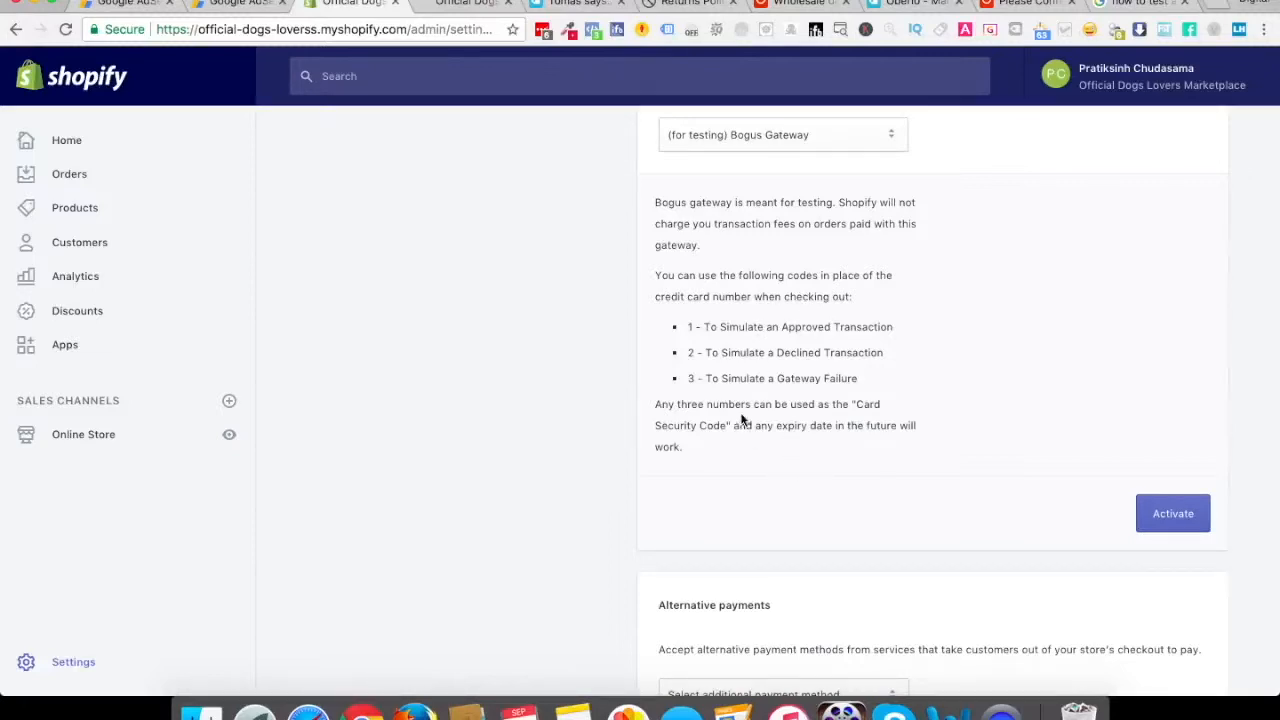
click(1165, 516)
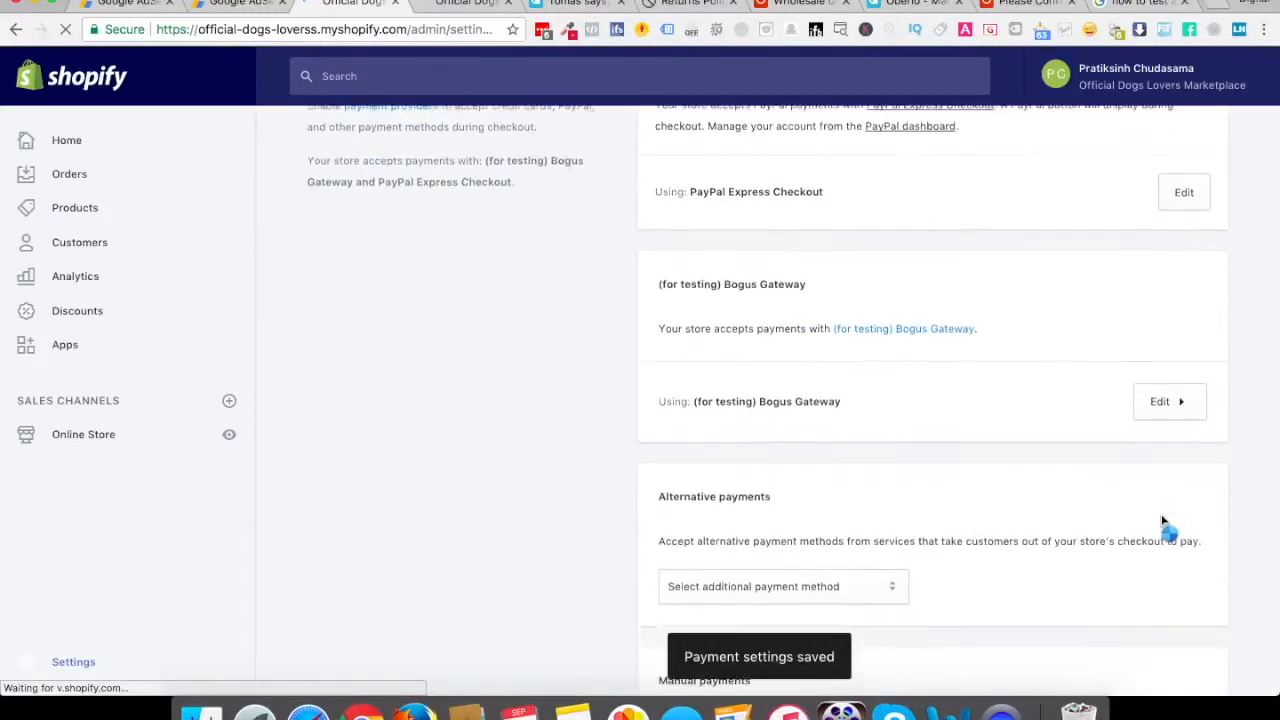
scroll(1120, 470, down, 1)
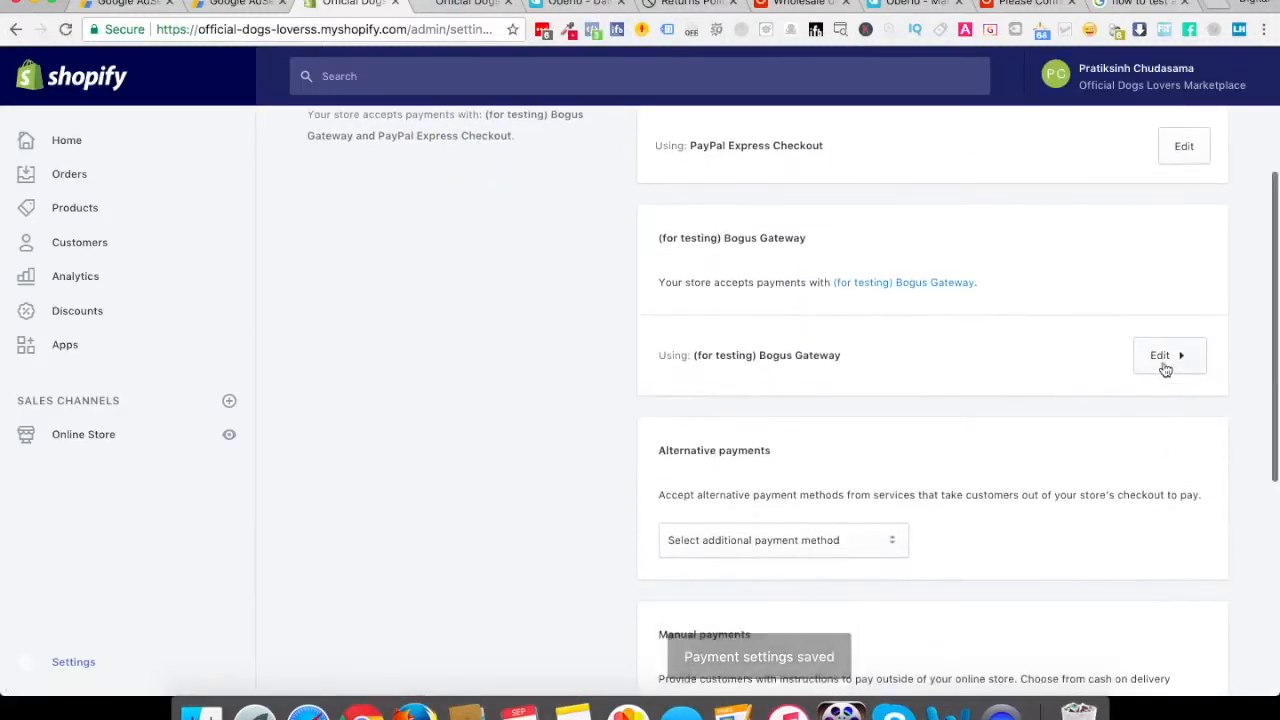
- Leave the payment settings and return to the storefront checkout at the shipping method stage
click(73, 662)
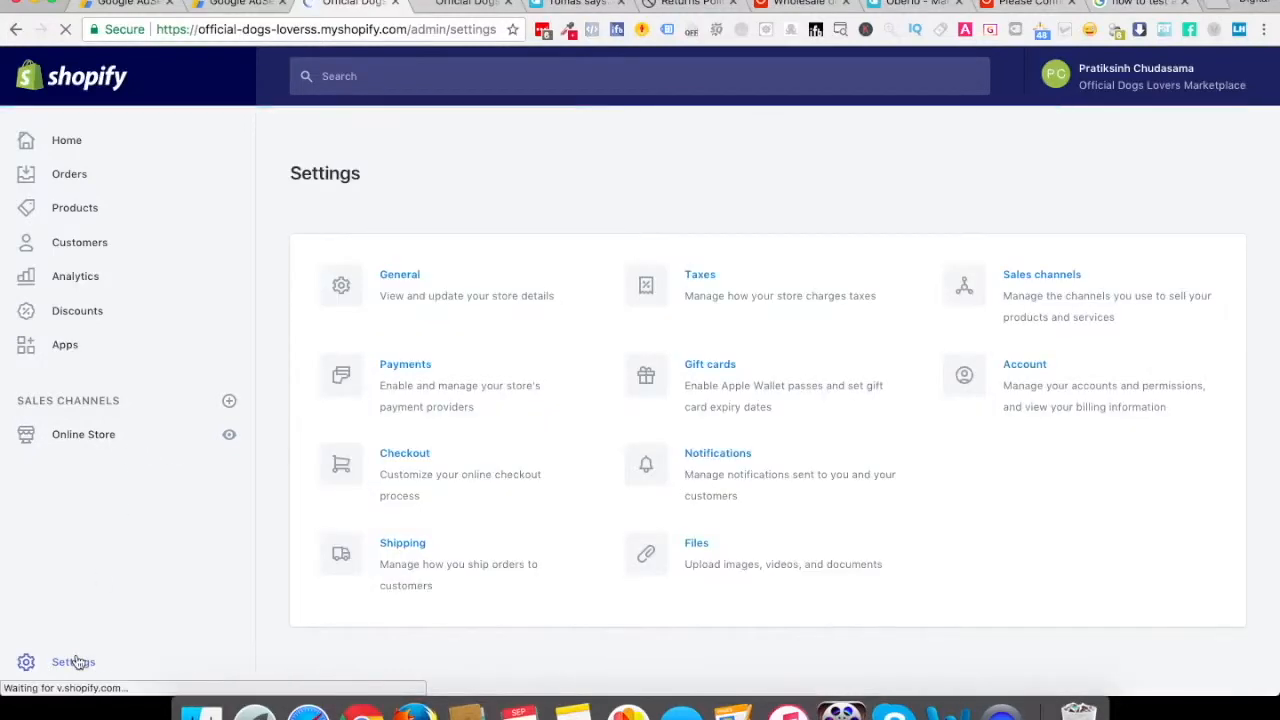
click(458, 4)
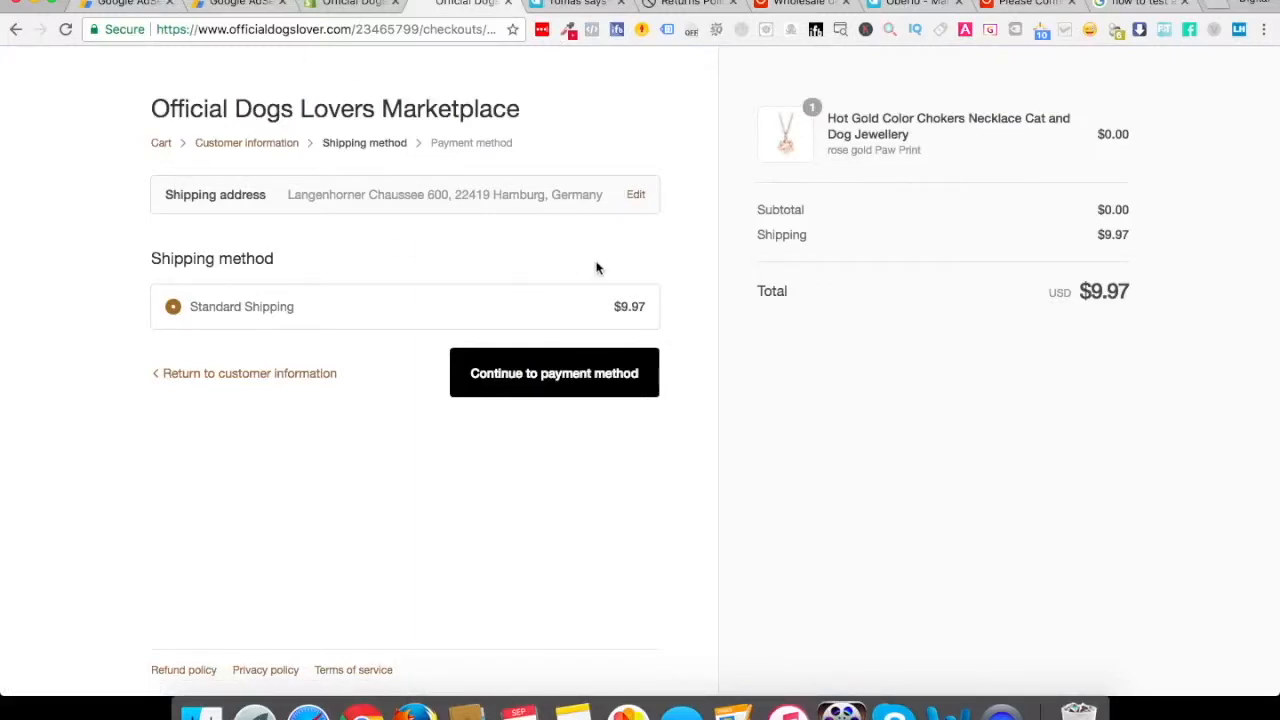
- Go back from the checkout to the cart and remove the rose gold Paw Print necklace
click(632, 195)
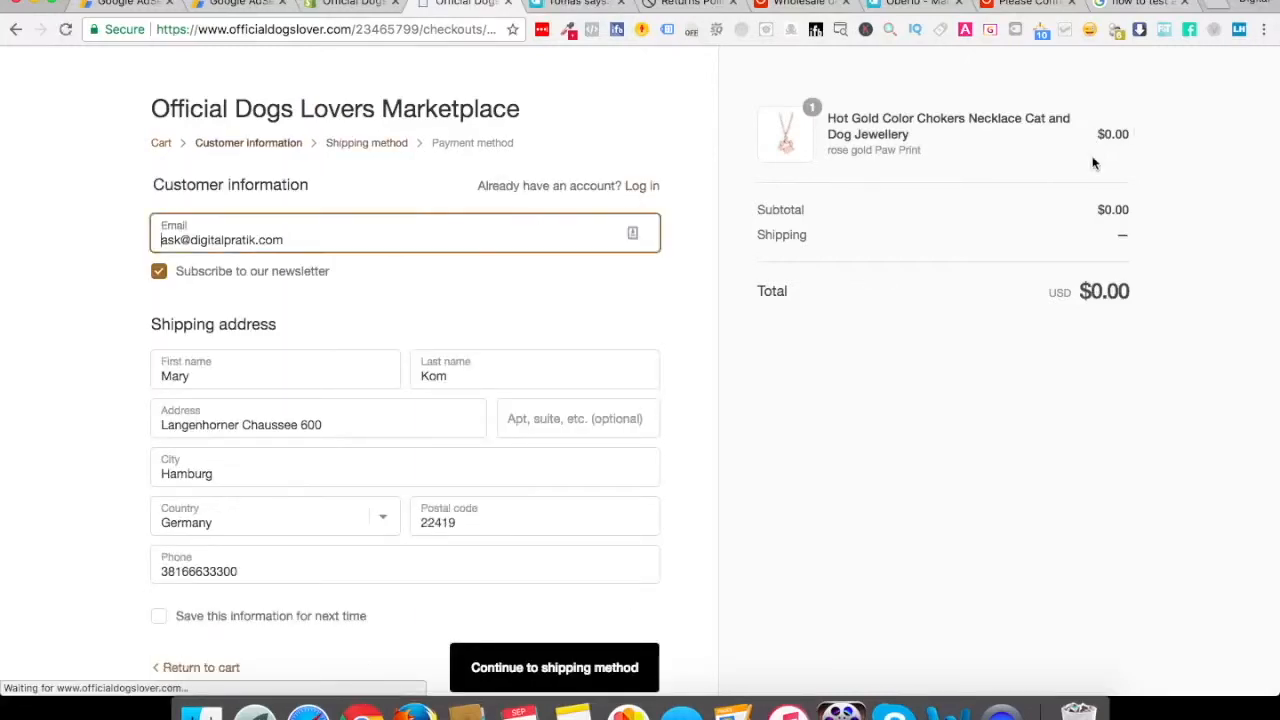
scroll(976, 291, down, 2)
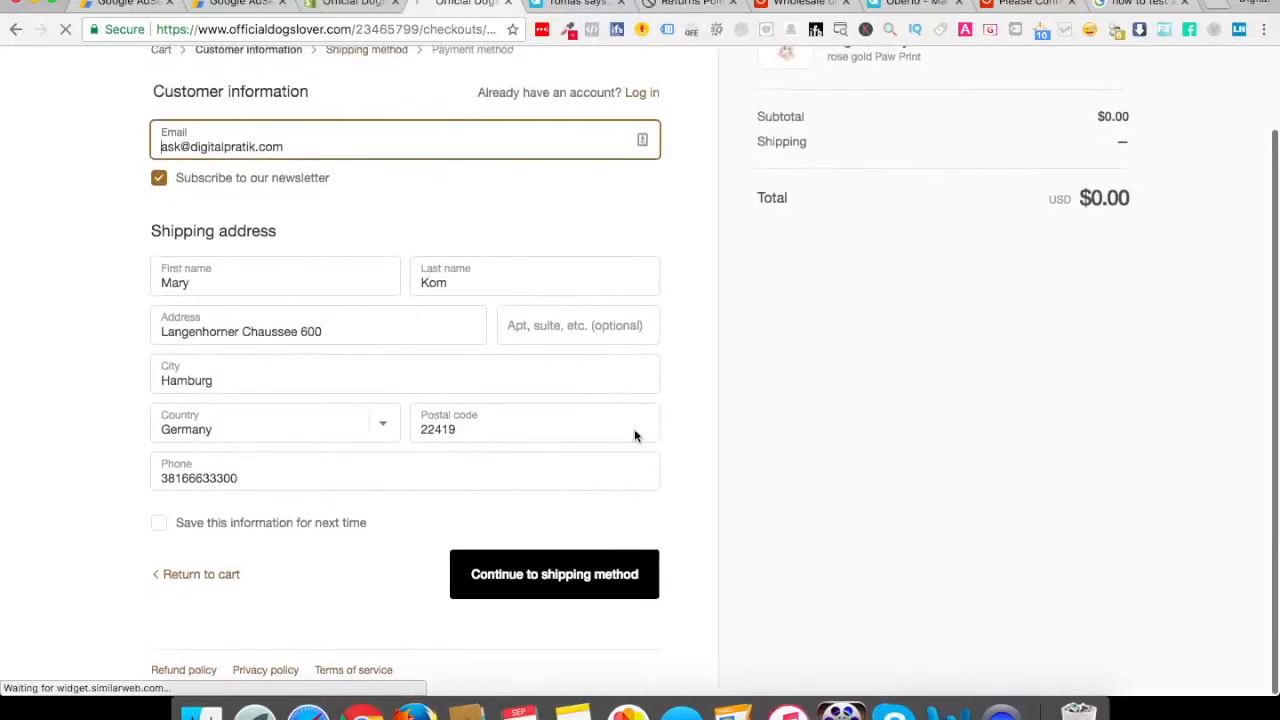
click(196, 578)
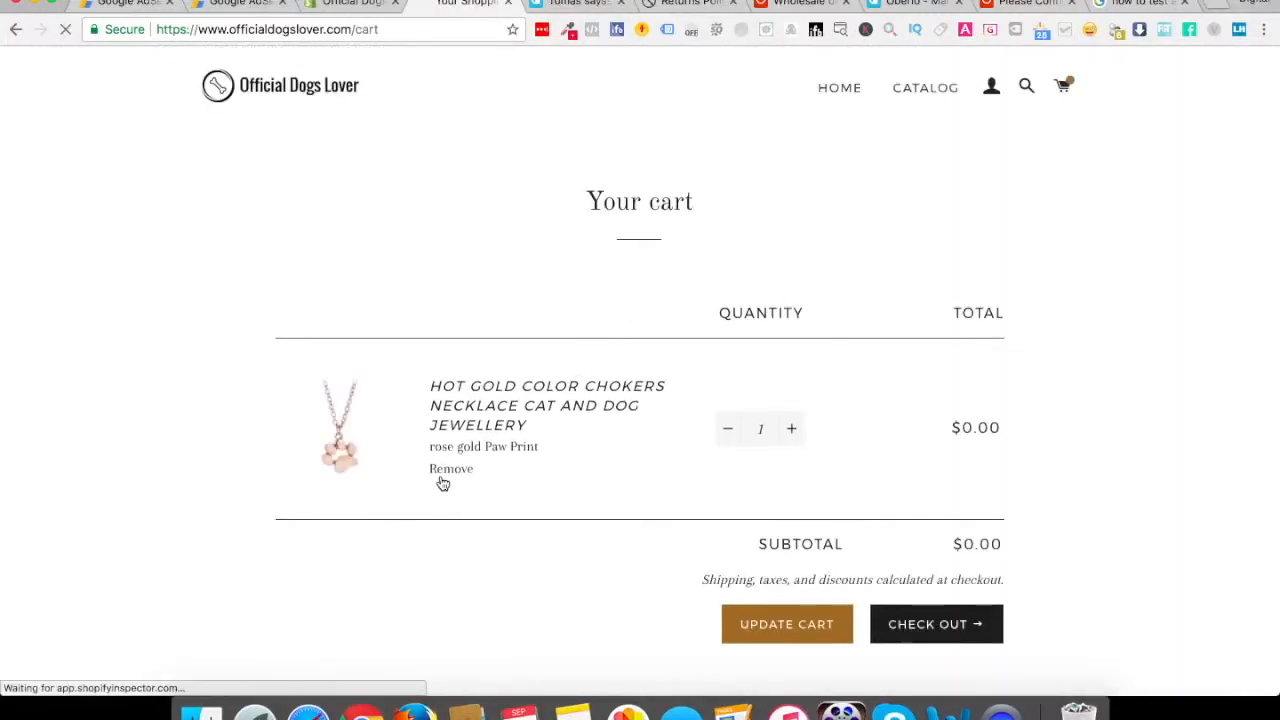
click(443, 484)
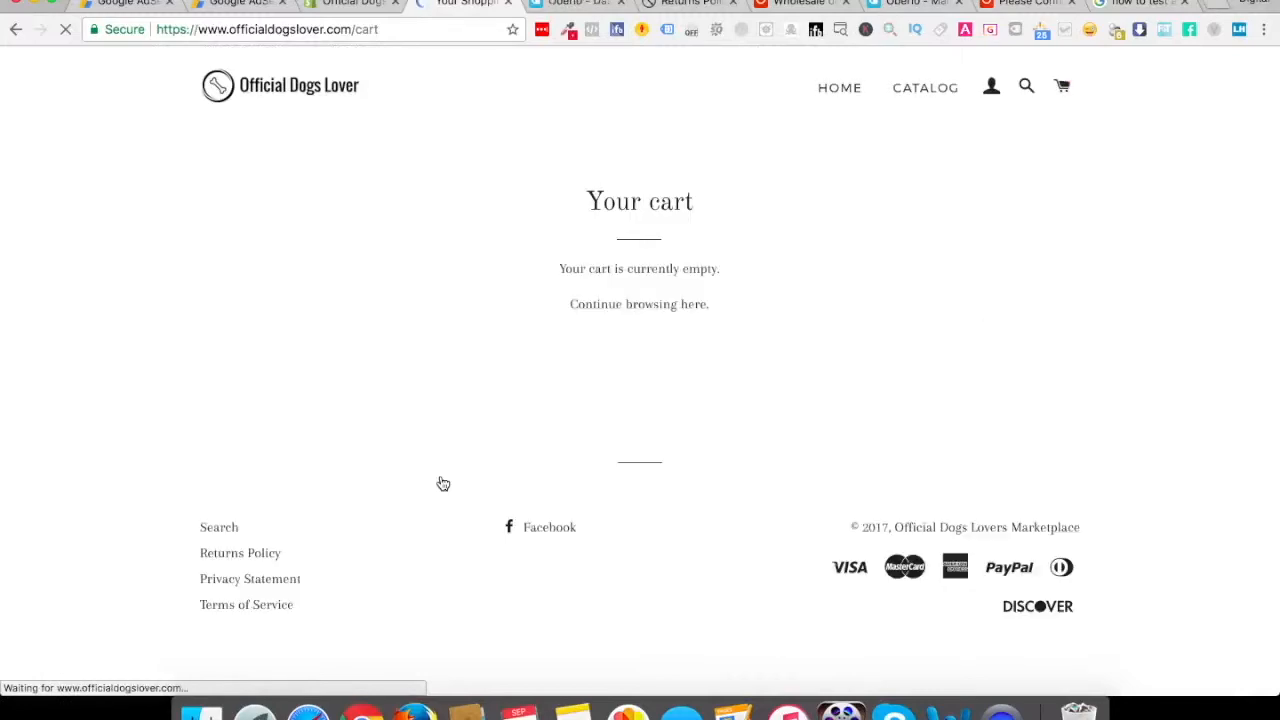
- Open the paw print necklace from the store's home page, add its gold elephant variant to the cart and check out
click(845, 99)
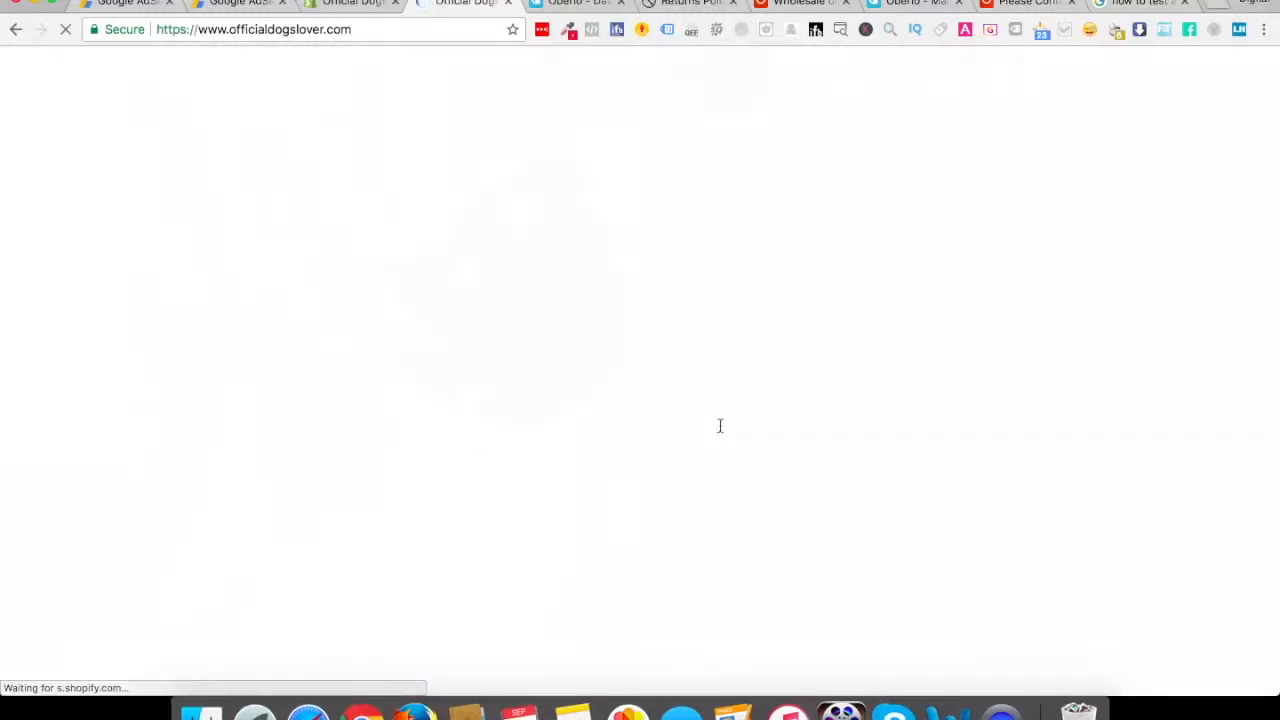
scroll(716, 451, down, 15)
scroll(714, 449, up, 10)
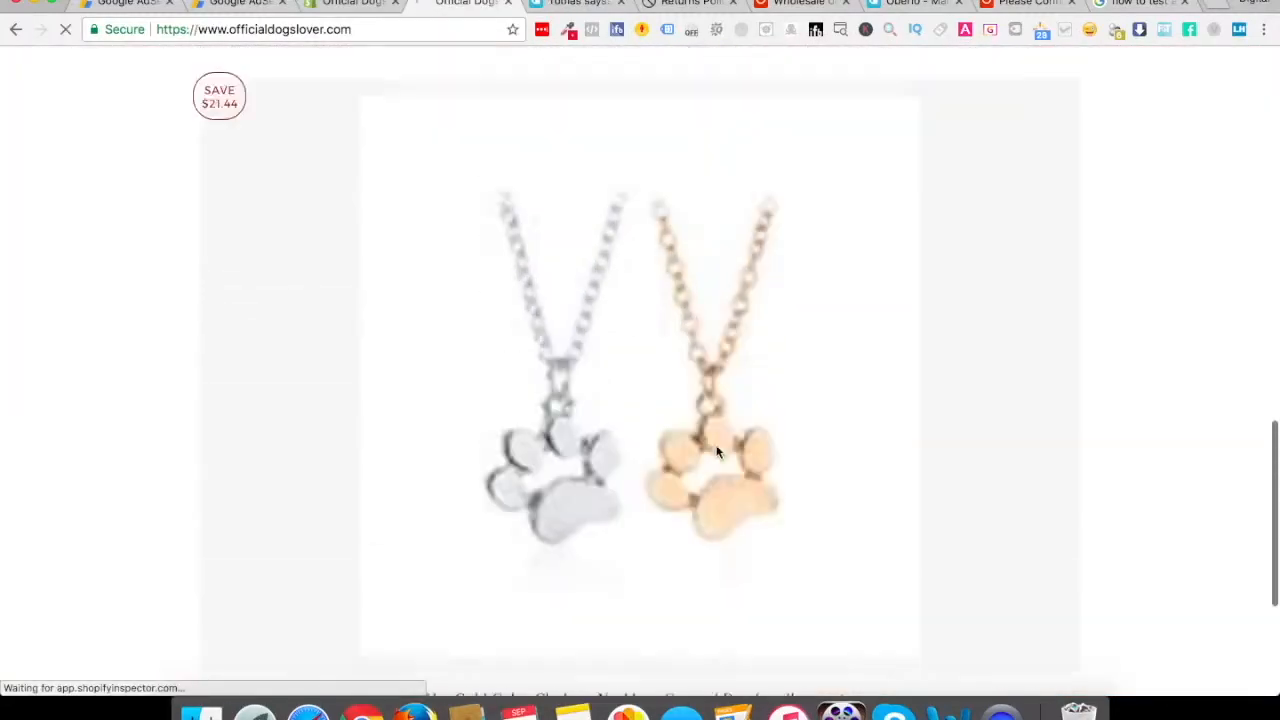
click(571, 427)
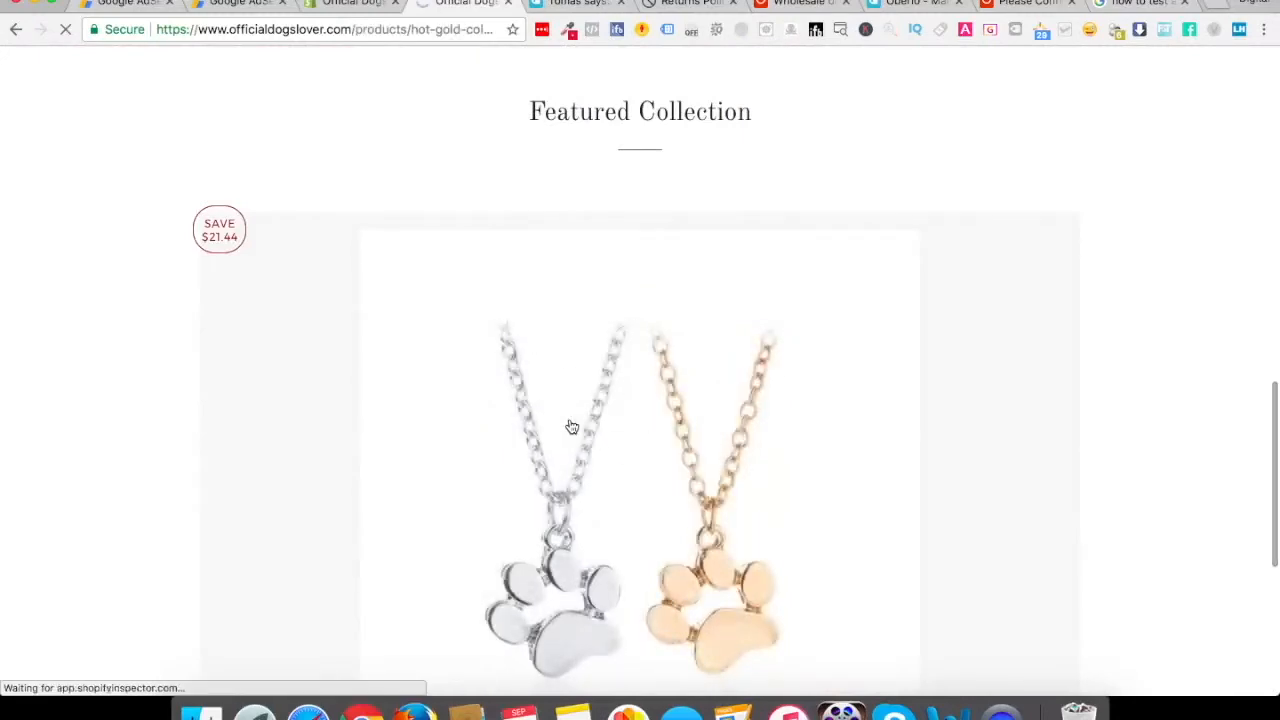
scroll(866, 620, down, 2)
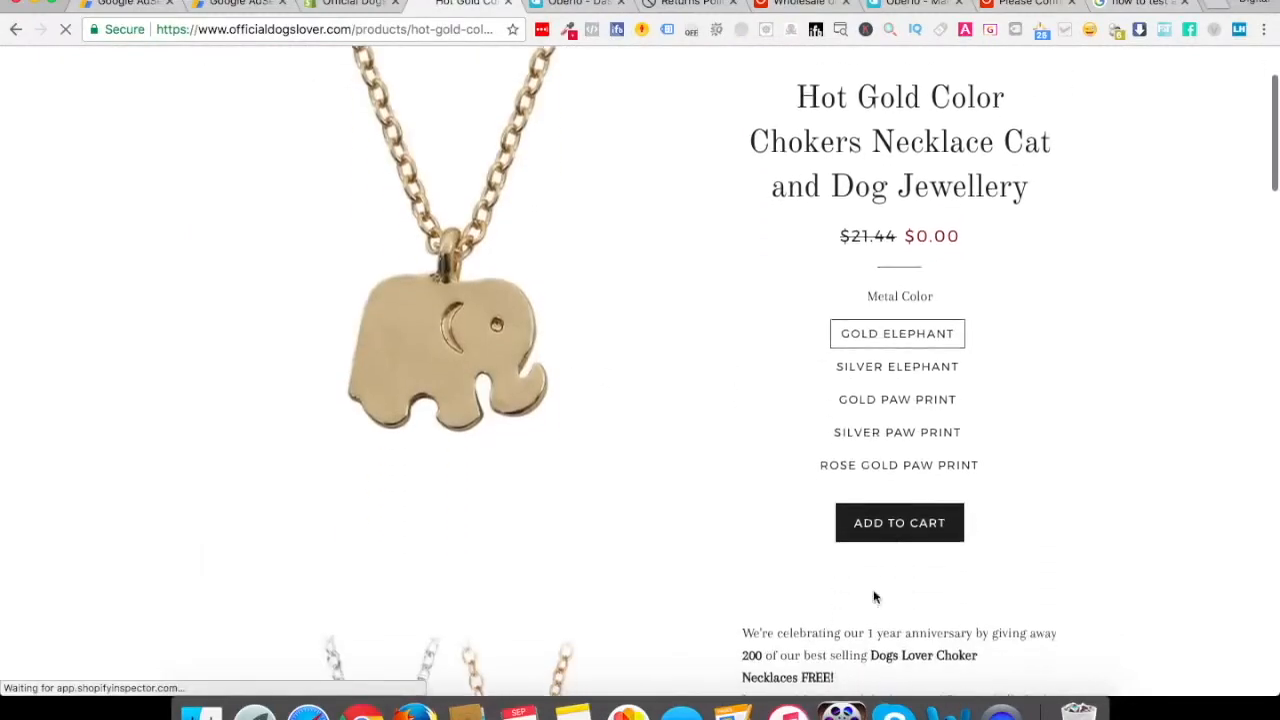
click(897, 519)
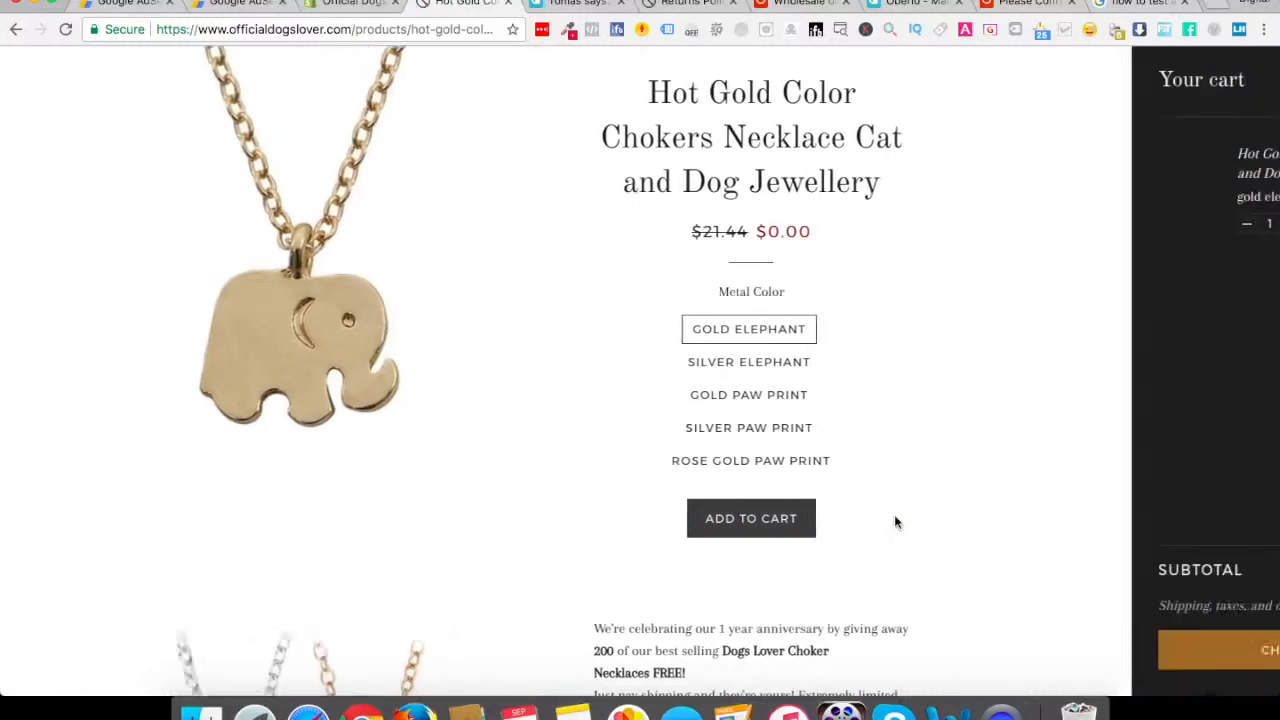
click(1090, 664)
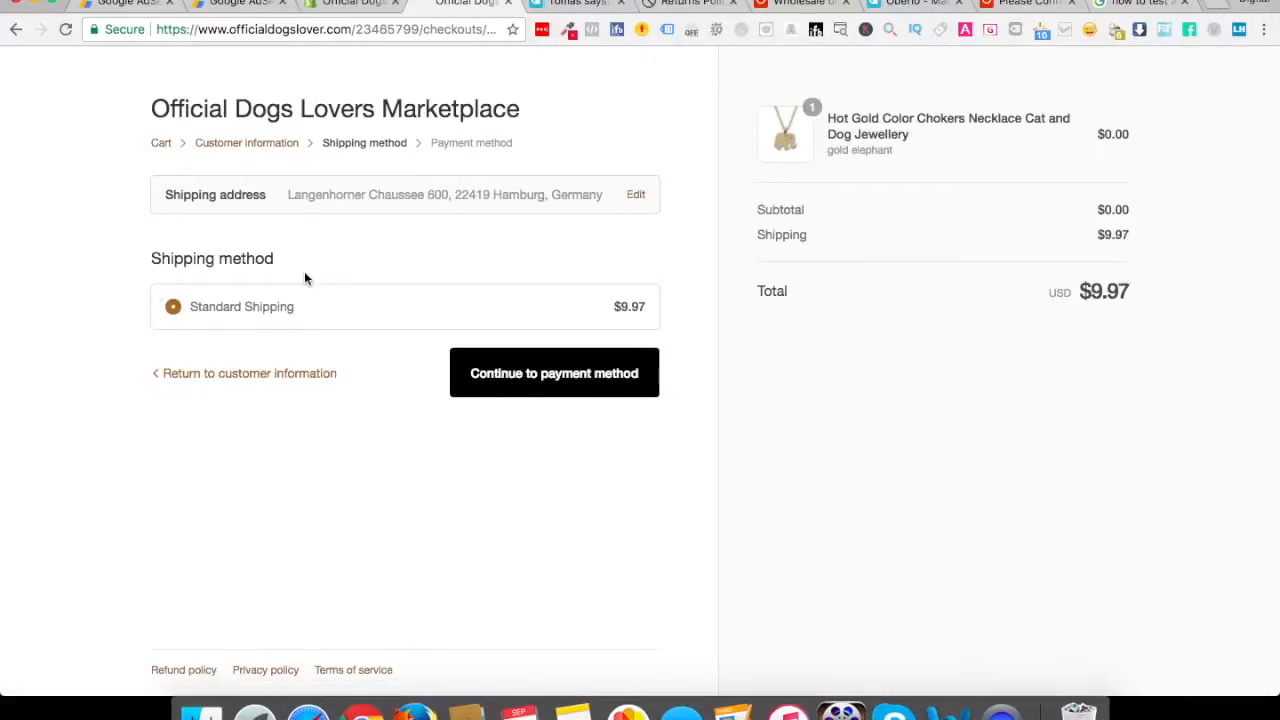
- Examine the order total on the checkout's shipping method stage
drag(1084, 291, 1152, 300)
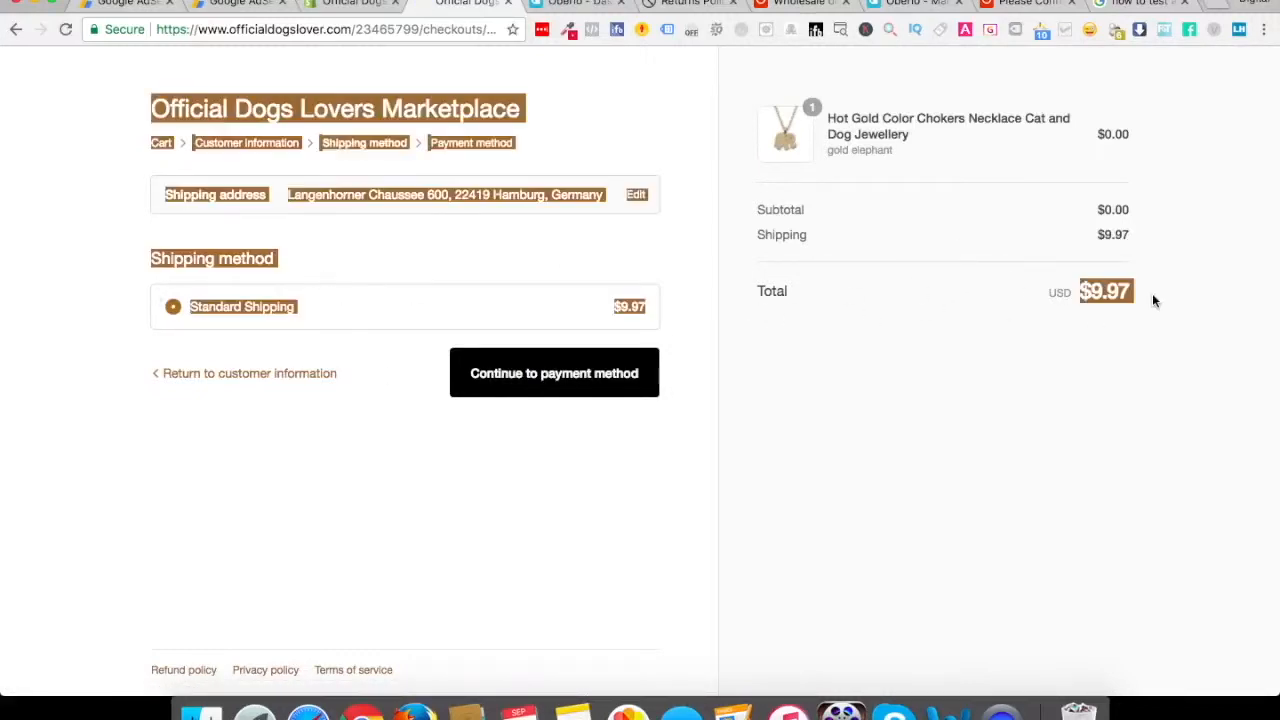
click(905, 313)
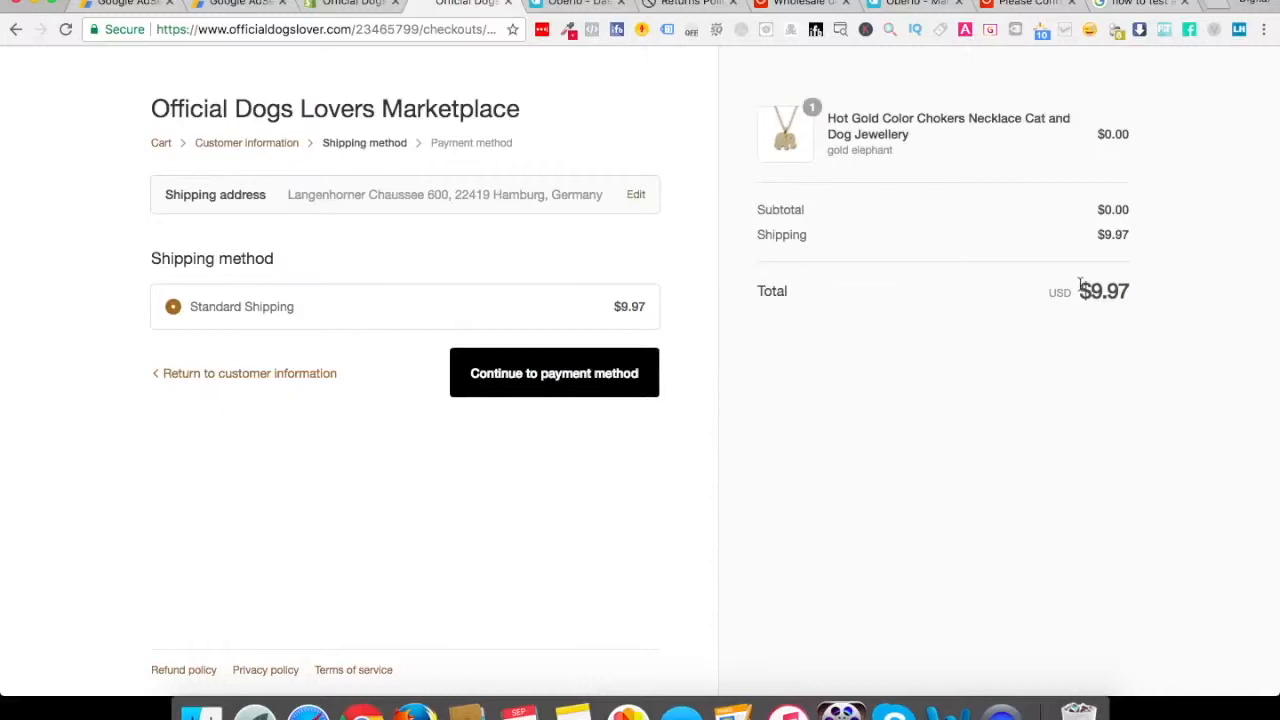
drag(1080, 285, 1134, 285)
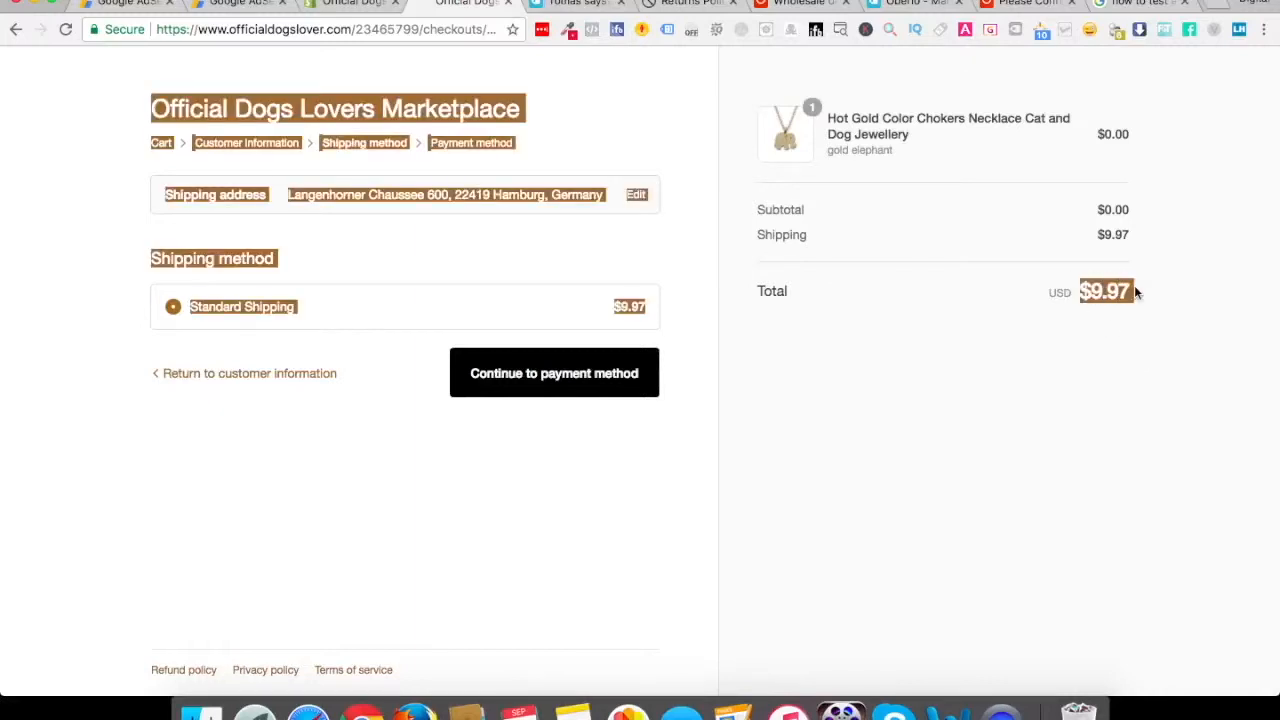
click(1053, 358)
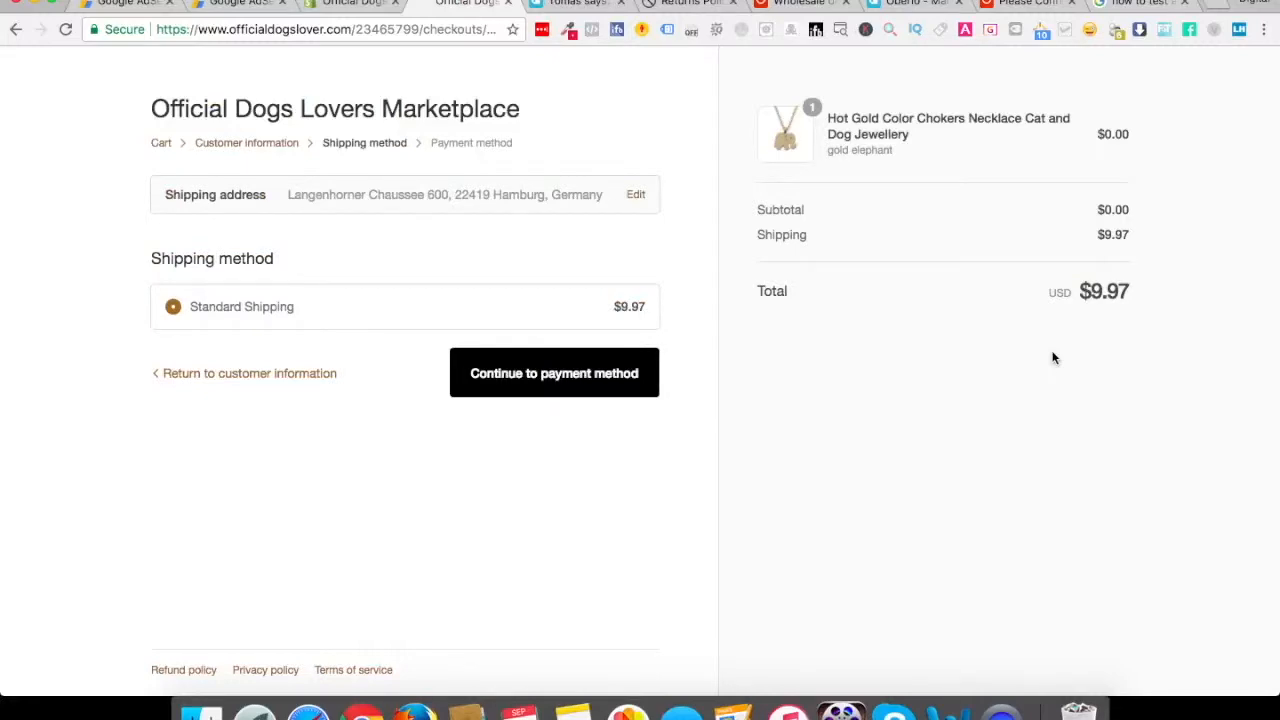
- Continue to the payment method with Standard Shipping and place the cursor in the card number field
click(481, 390)
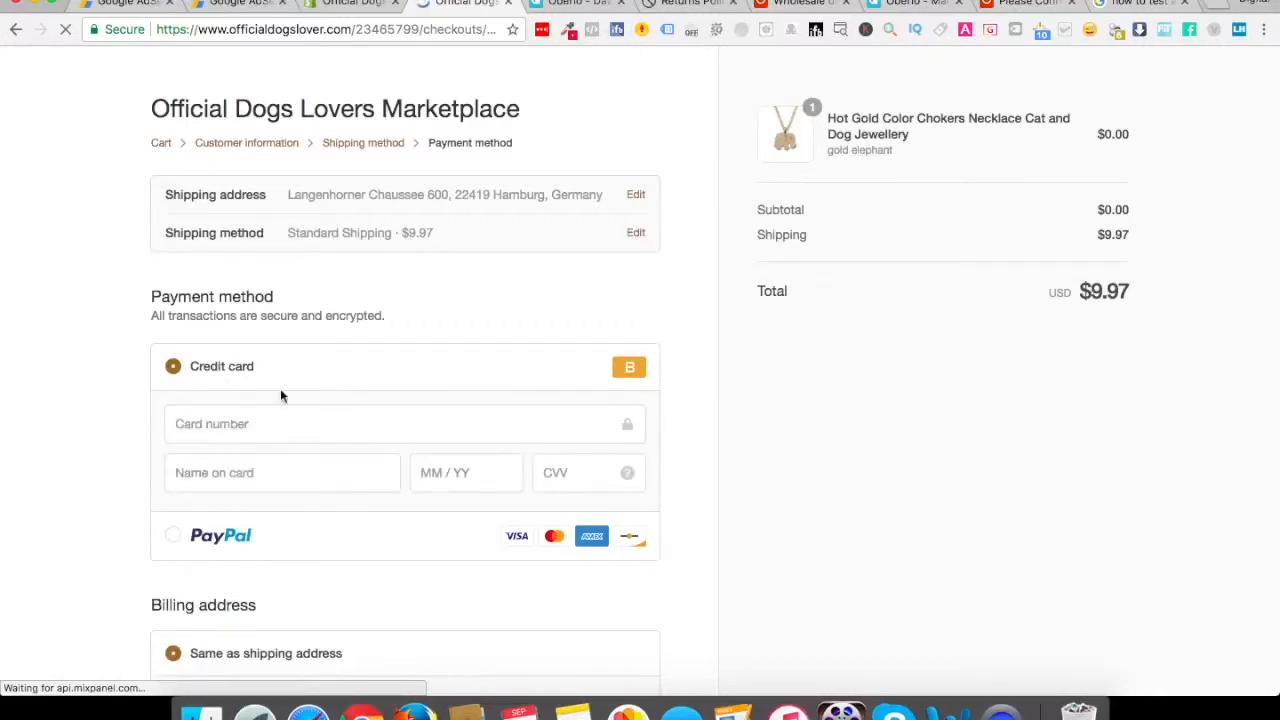
scroll(250, 470, down, 2)
click(240, 335)
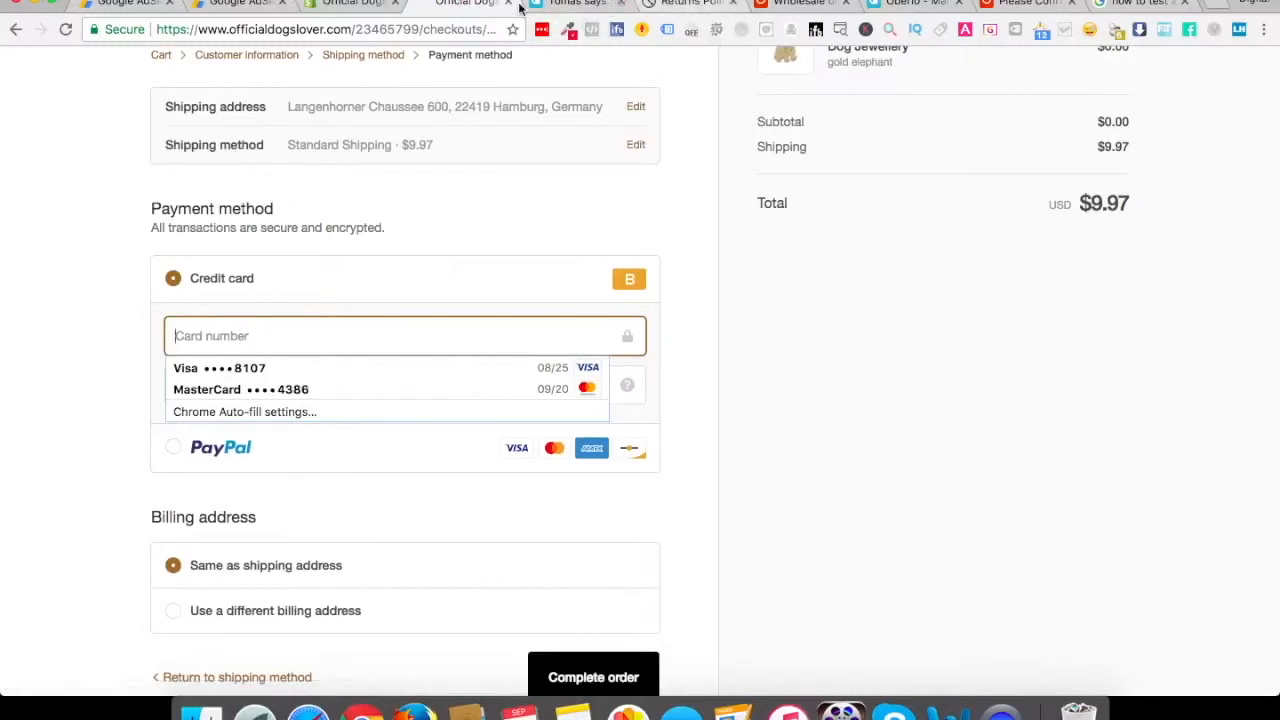
- Open the Payments settings in the Shopify admin and review the Bogus Gateway's test card codes
click(345, 5)
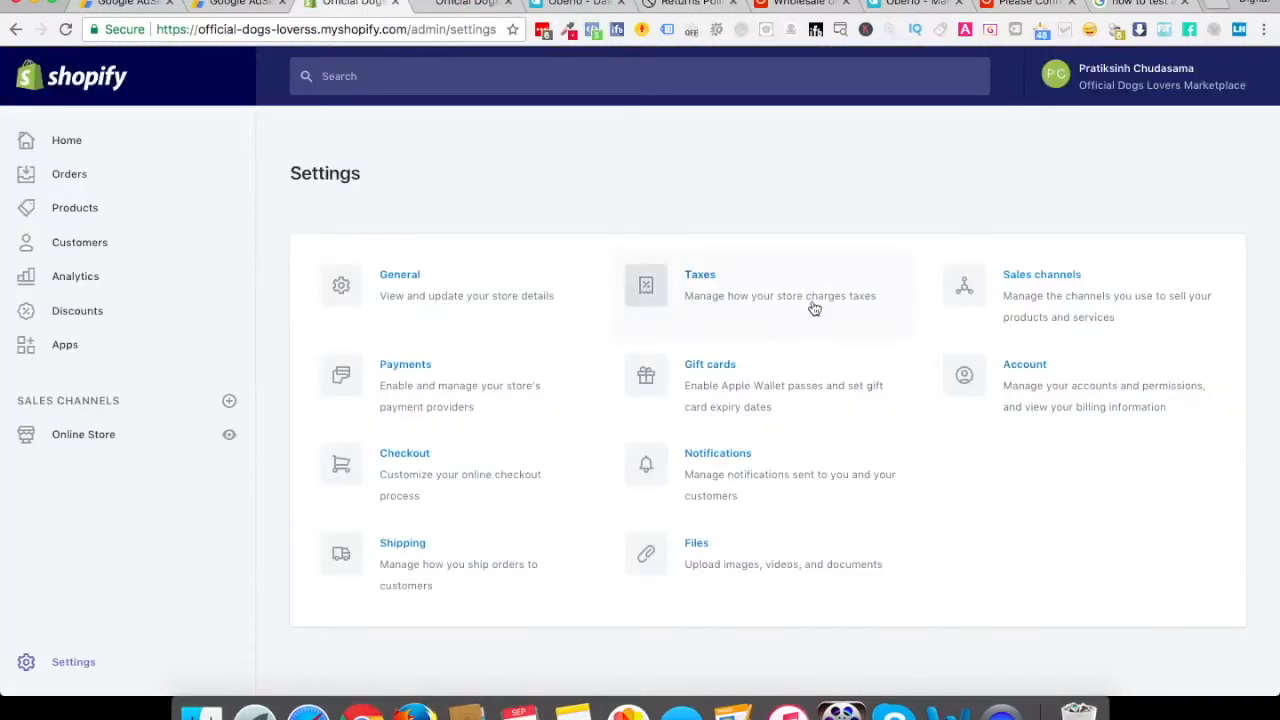
click(401, 368)
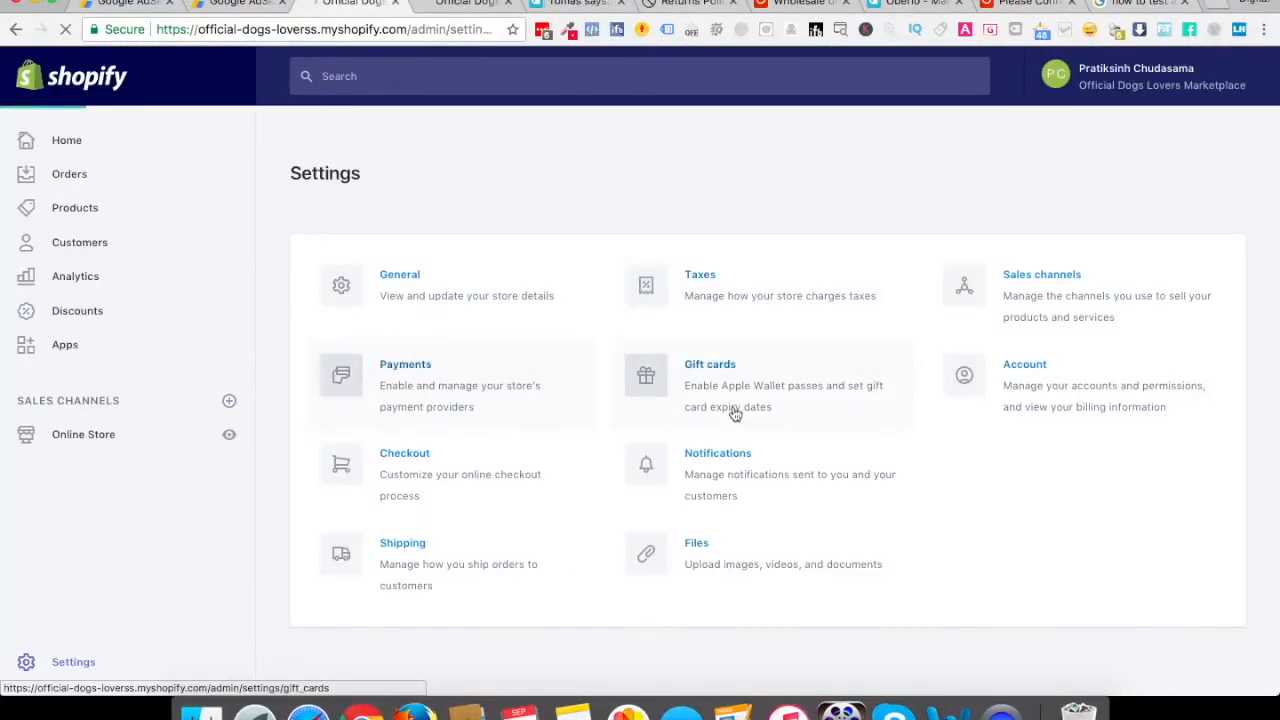
scroll(823, 497, down, 3)
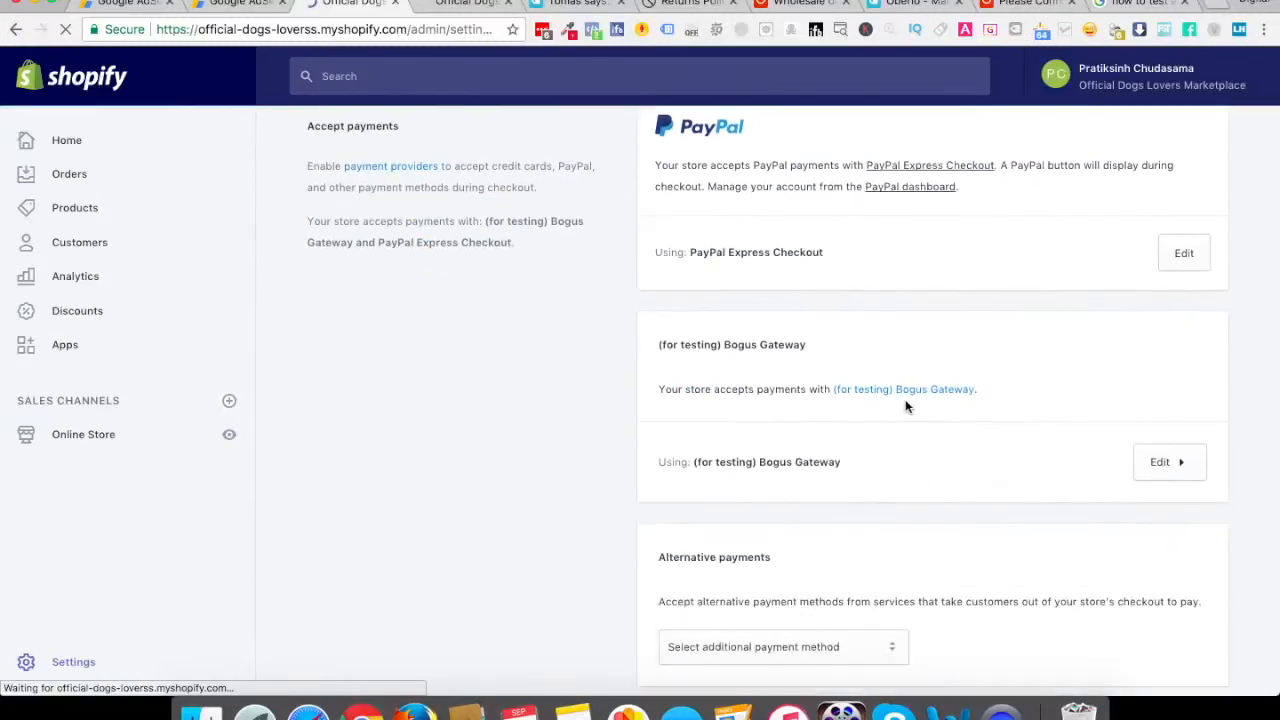
click(1151, 468)
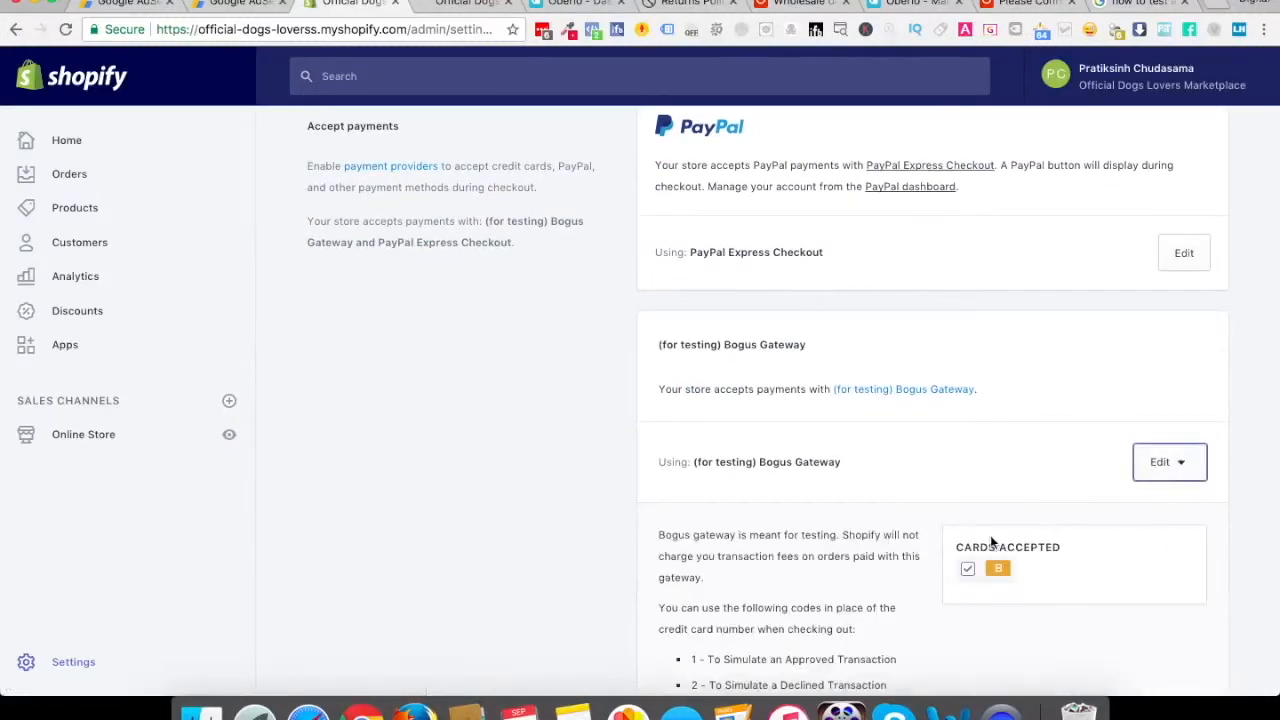
scroll(990, 535, down, 5)
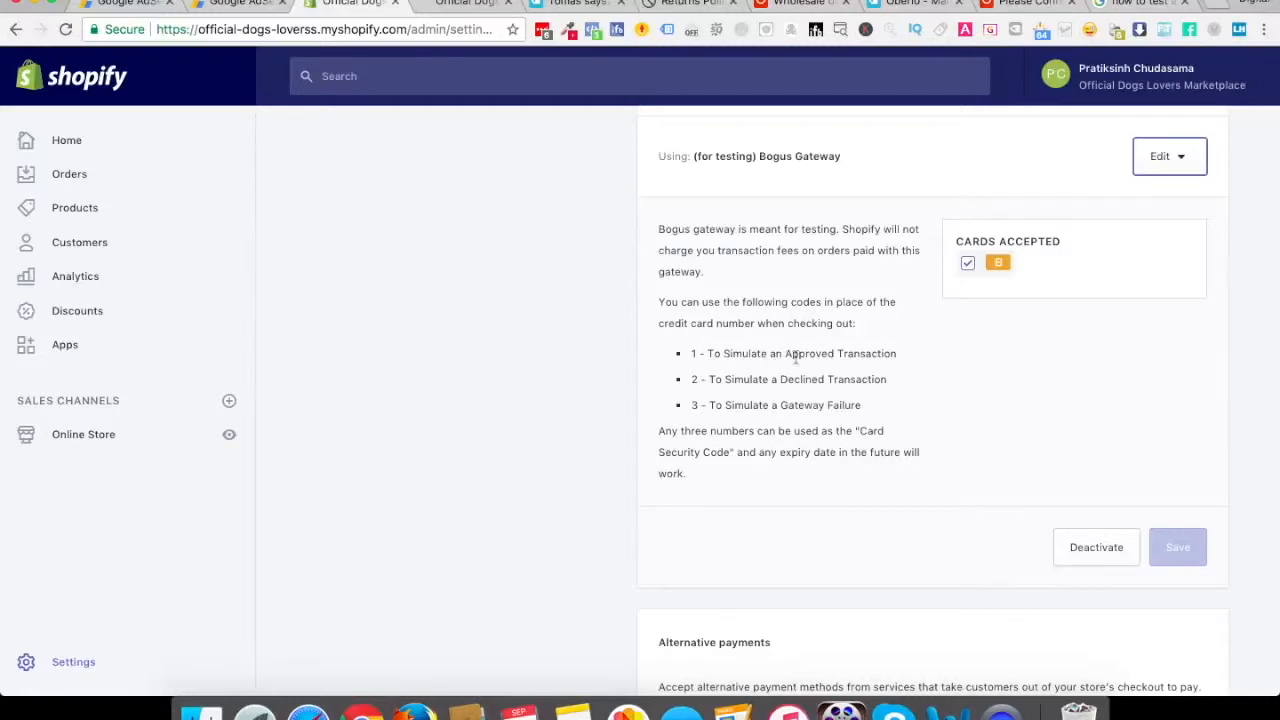
- Return to the storefront checkout, fill in the test card number, cardholder name, expiry date and CVV, and complete the order
click(470, 6)
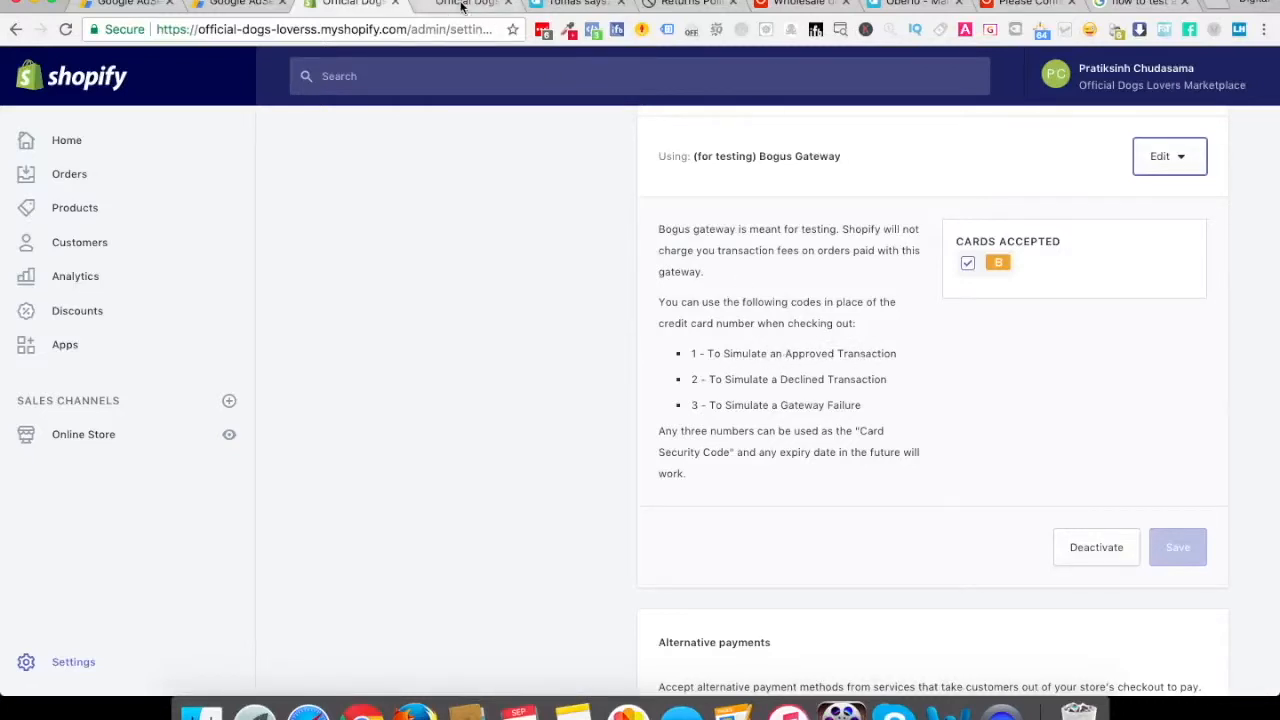
text(1)
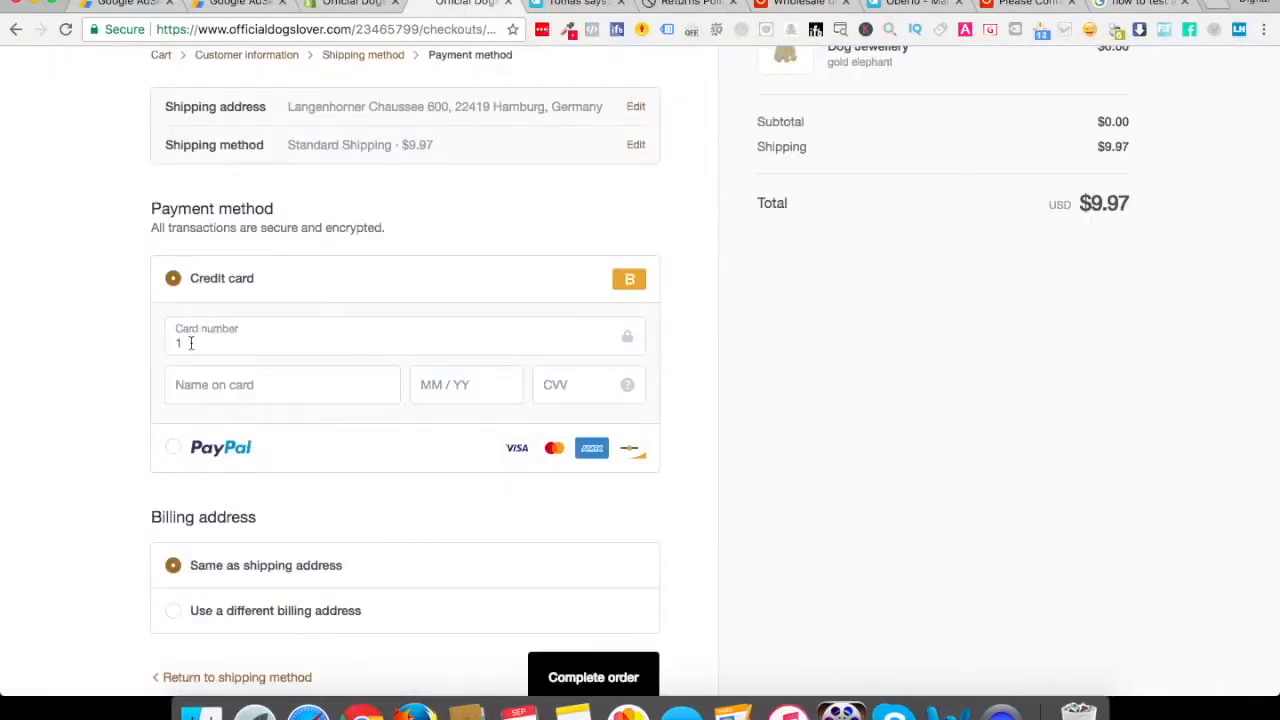
click(587, 376)
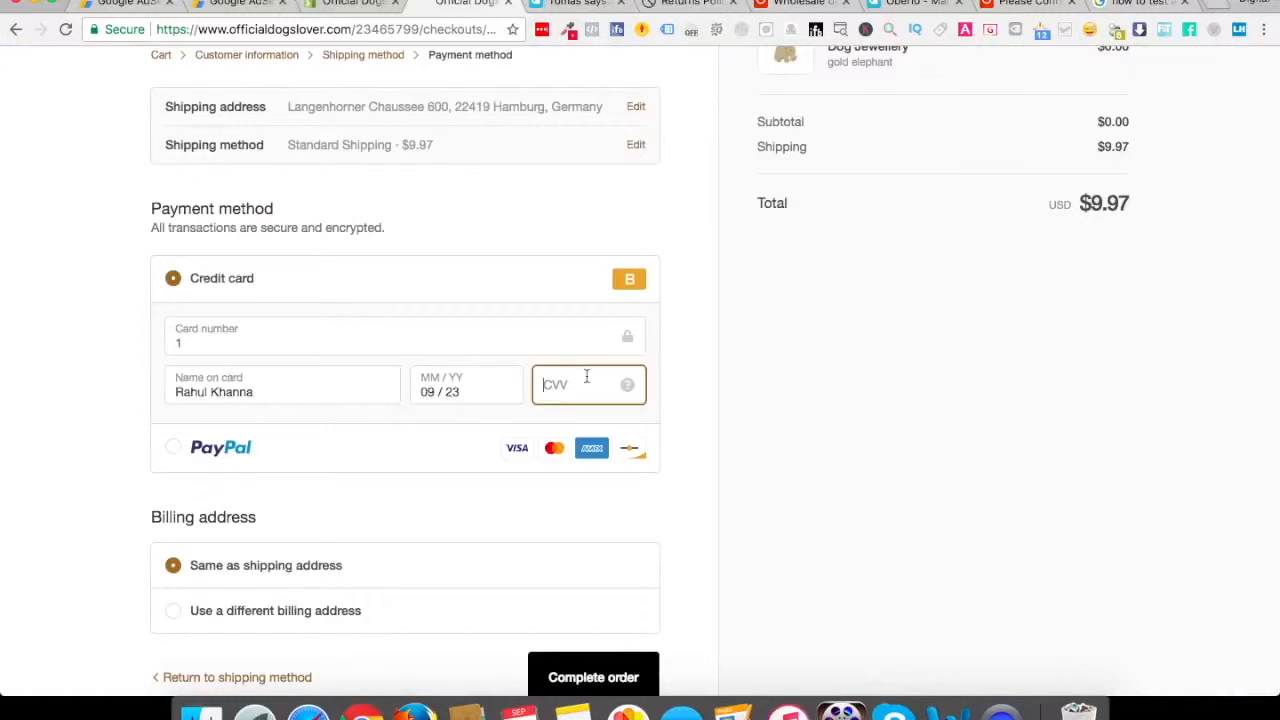
text(234)
click(70, 464)
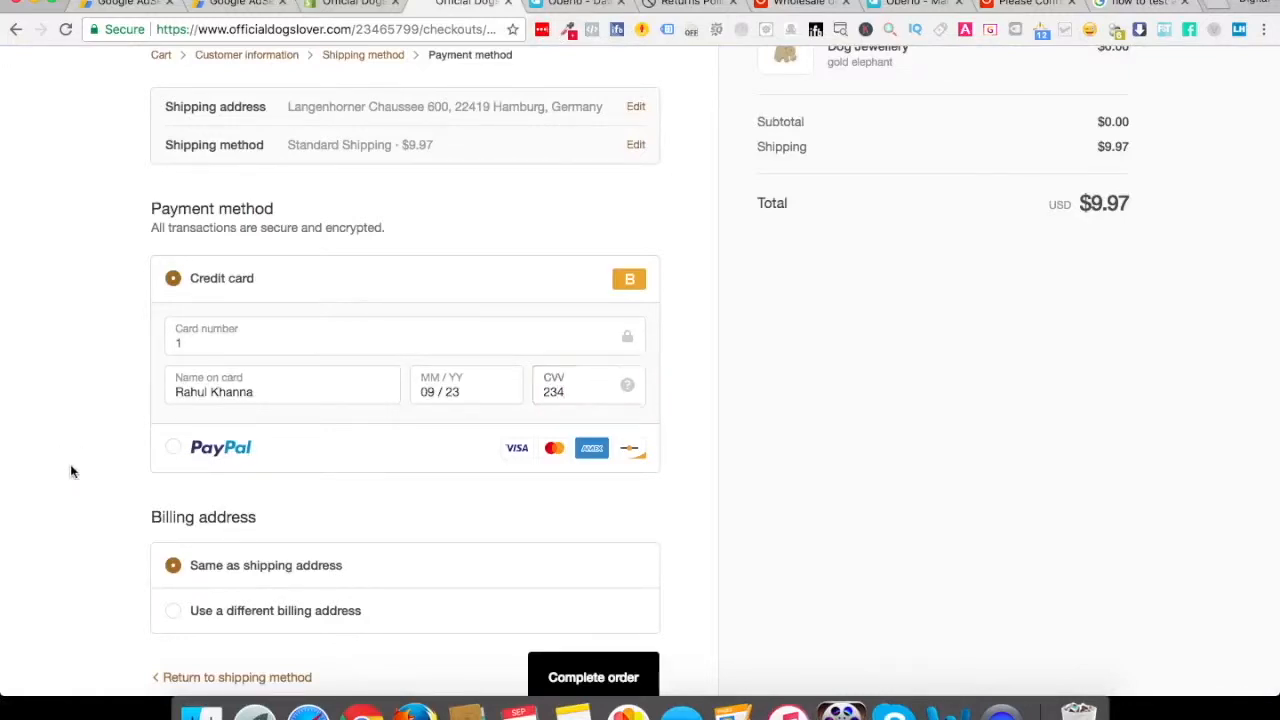
scroll(70, 464, down, 3)
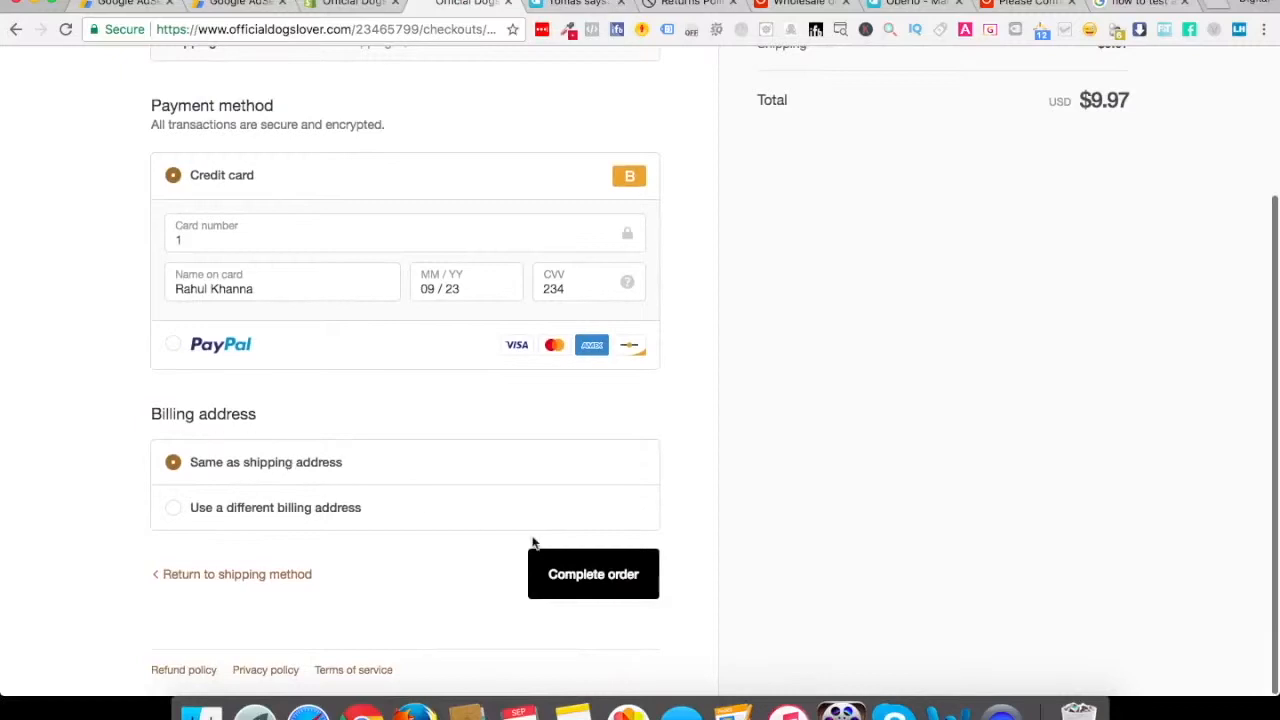
click(607, 583)
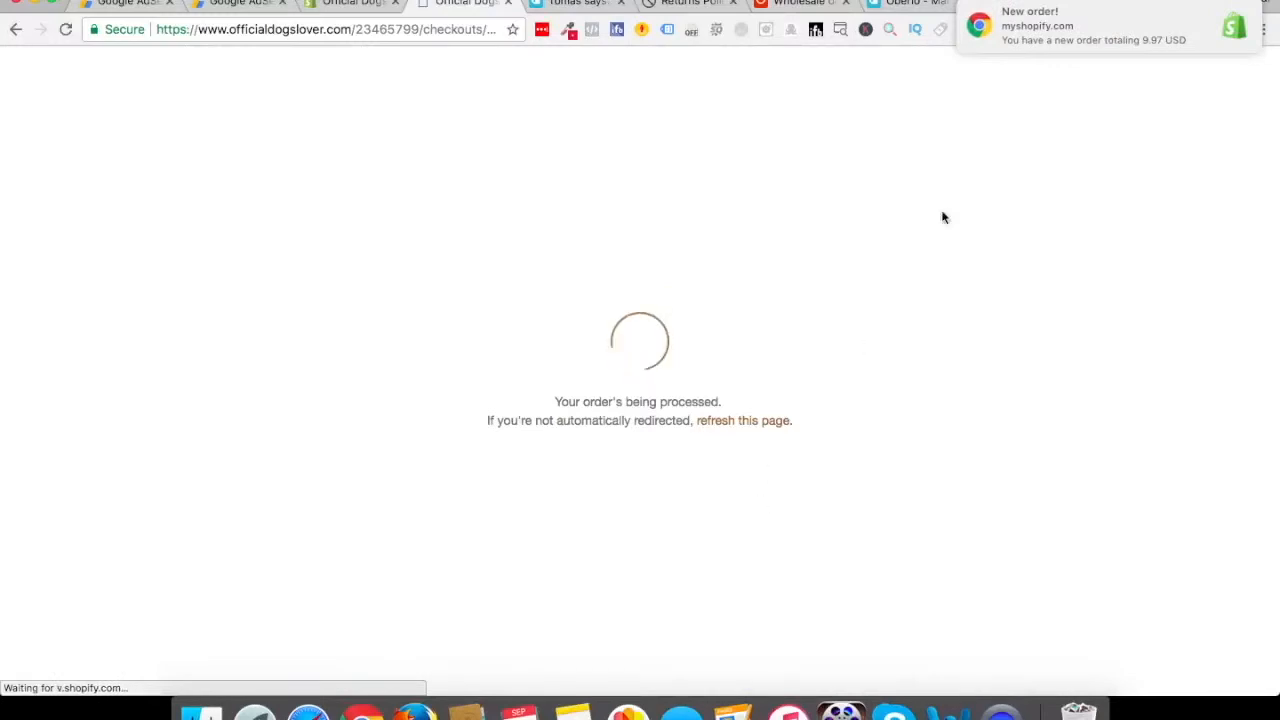
- Review the order confirmation page, including the customer information, shipping method and payment method
mouse_move(1049, 38)
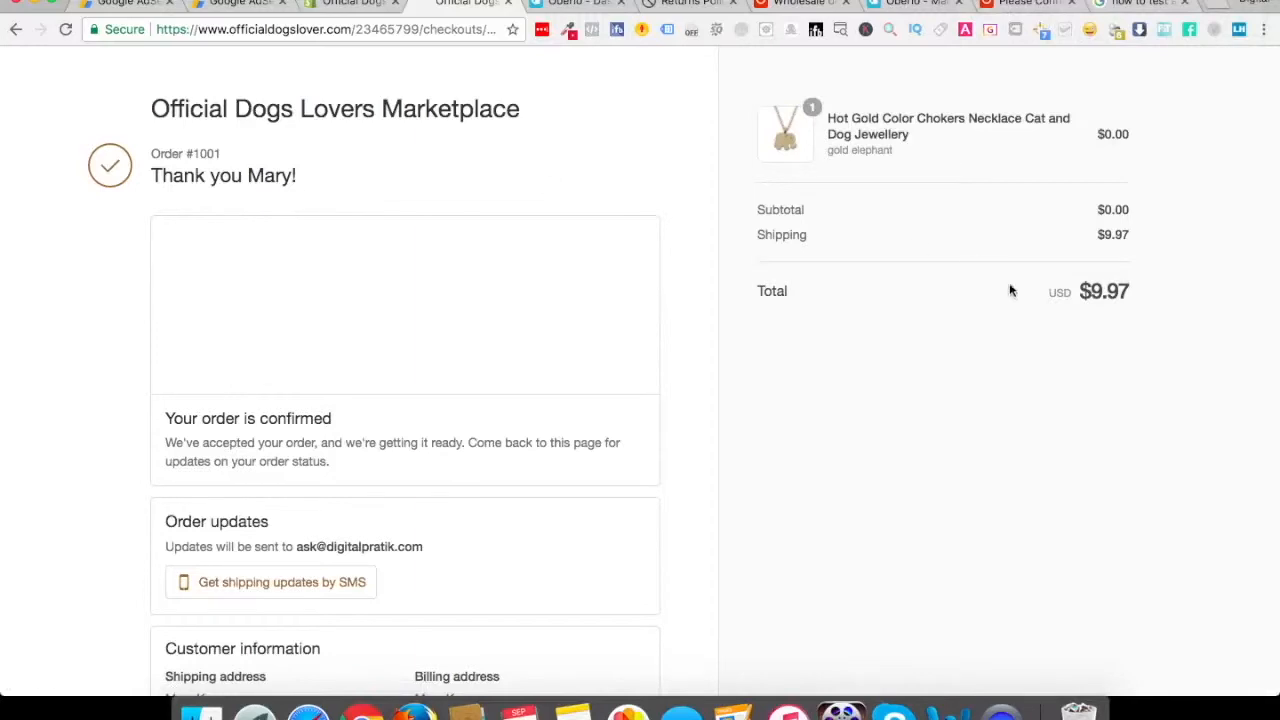
scroll(905, 295, down, 5)
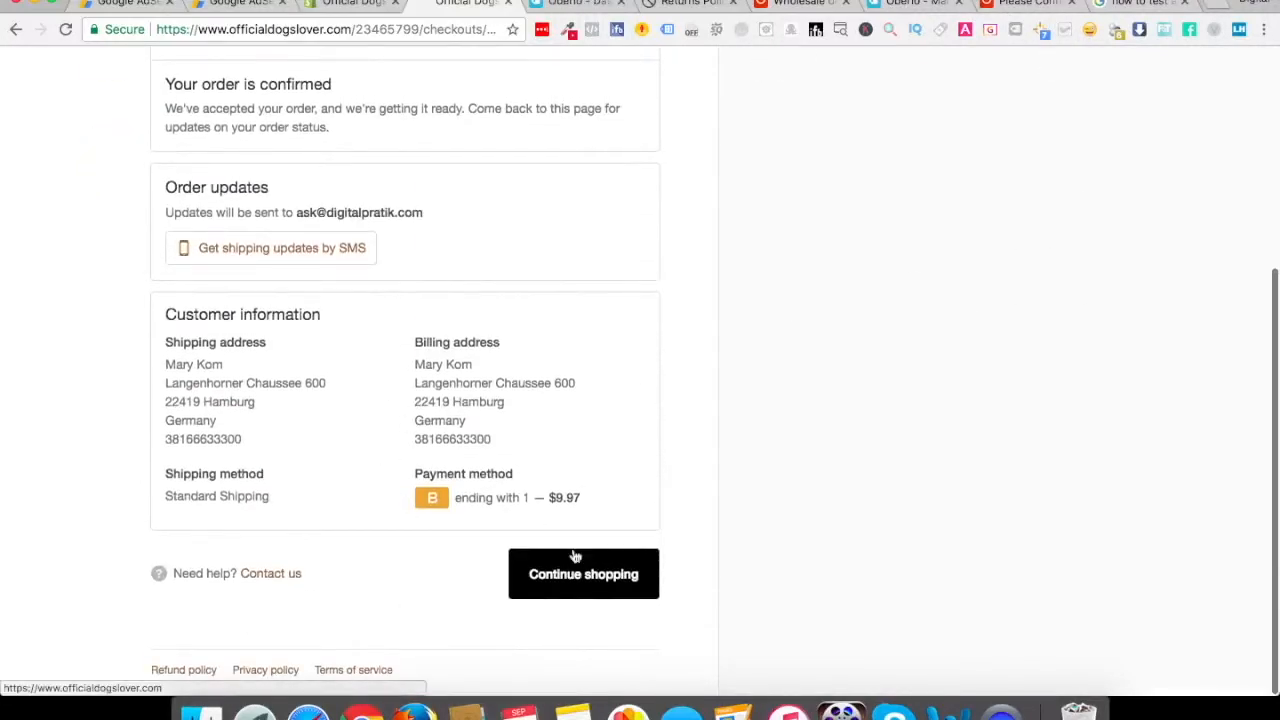
scroll(575, 557, up, 3)
scroll(575, 557, up, 2)
- Return to the Shopify admin, dismiss the Bogus Gateway deactivation dialog without deactivating, and open the list of all orders
click(343, 11)
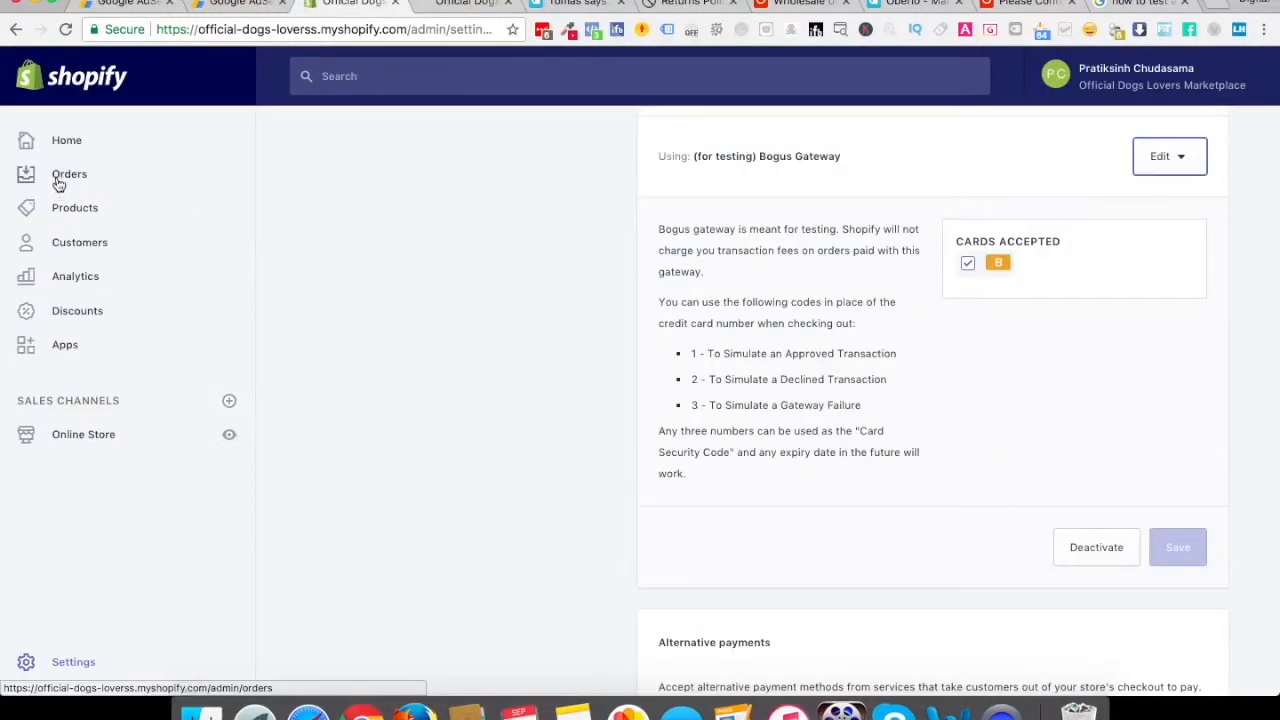
click(1090, 554)
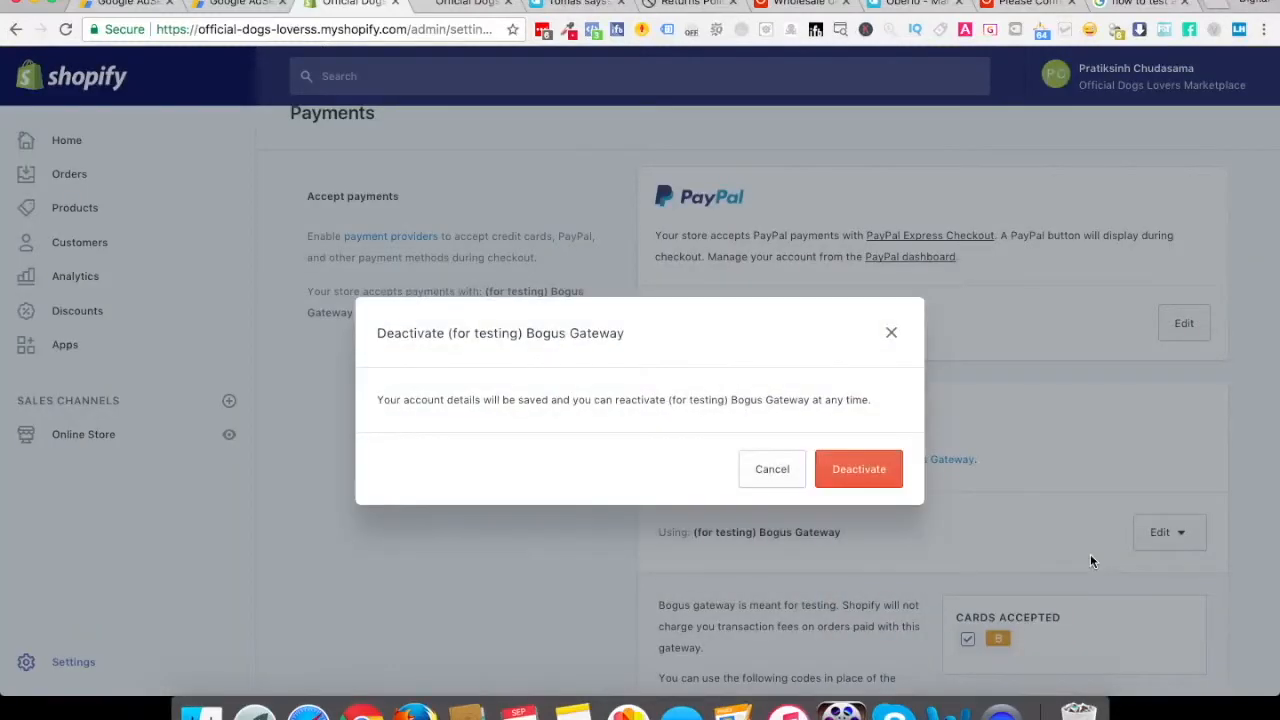
click(891, 332)
click(63, 180)
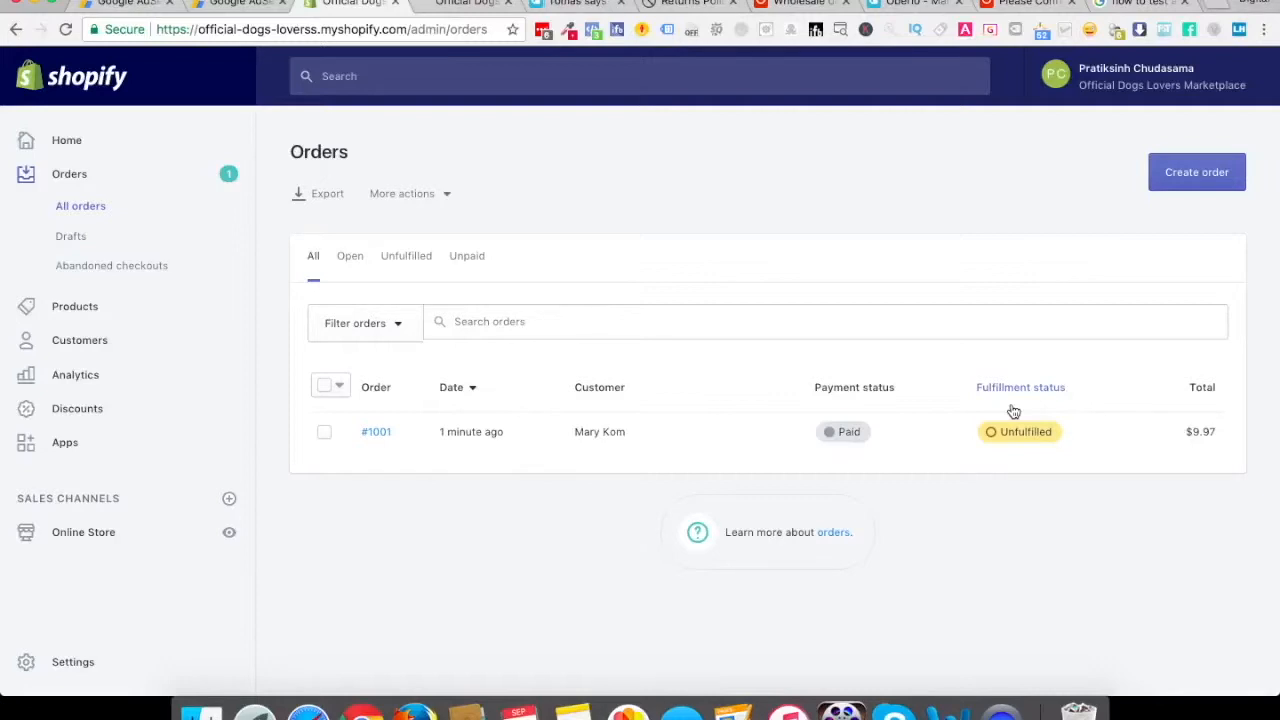
- Switch to the AliExpress order confirmation page and review the shipping information, gold elephant item, payment method and total
click(1030, 4)
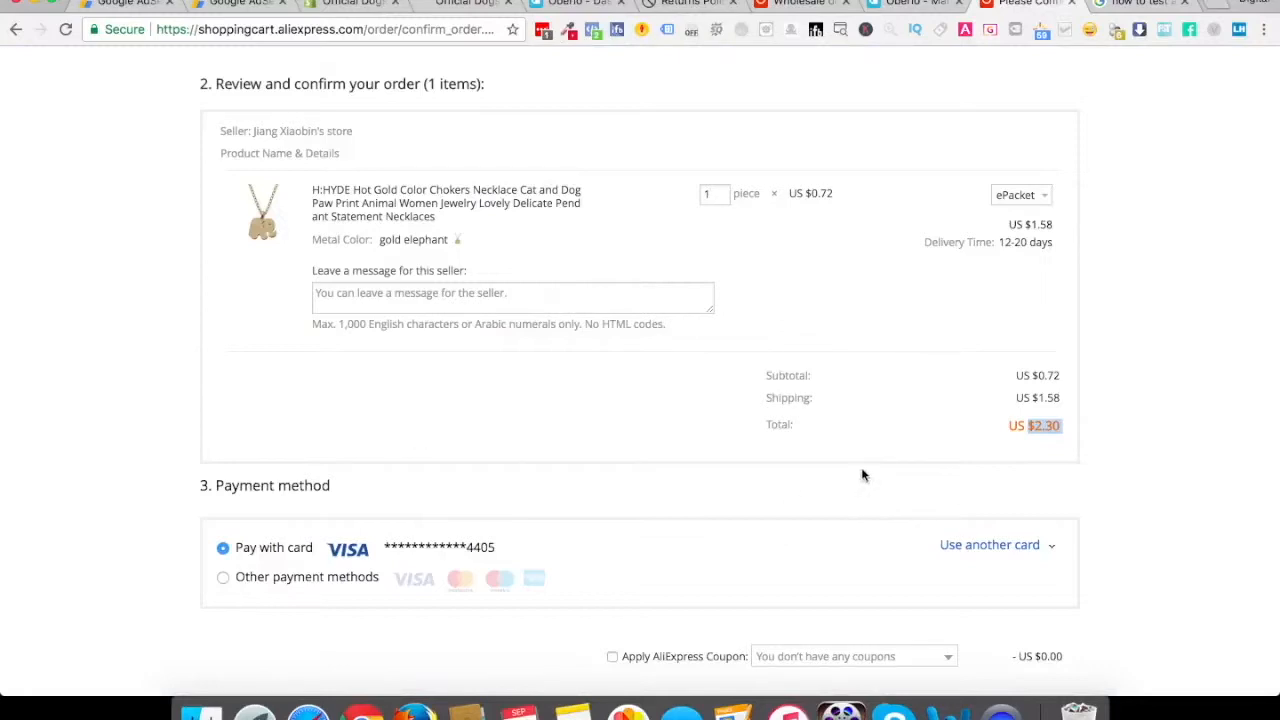
scroll(903, 561, up, 5)
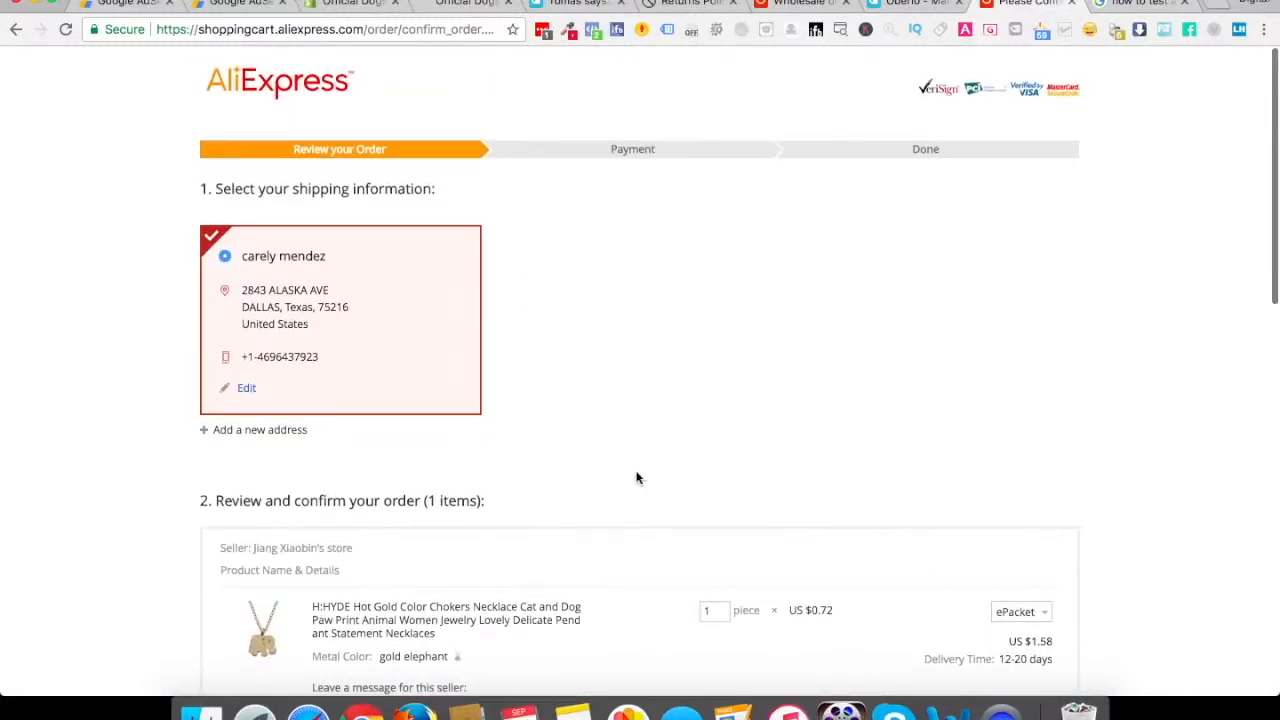
scroll(612, 392, down, 10)
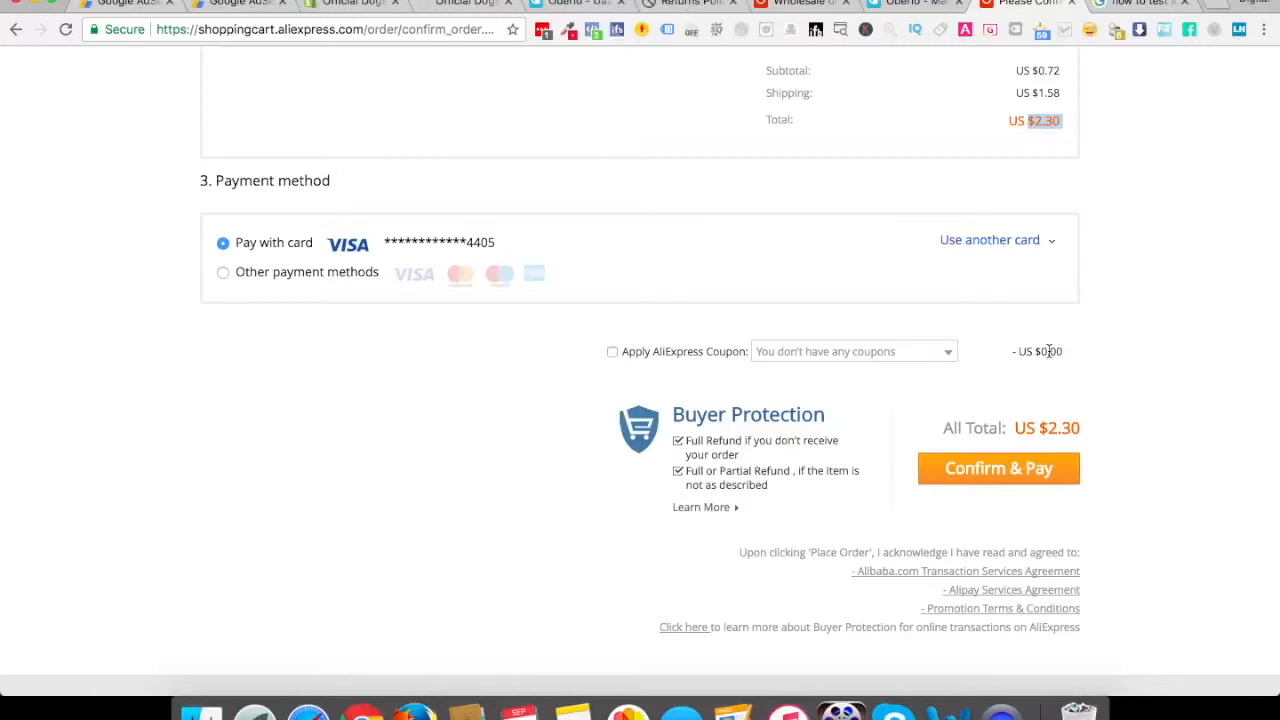
- Return to the Shopify admin, open the Oberlo app from the installed apps, and show the orders waiting to be ordered
click(578, 8)
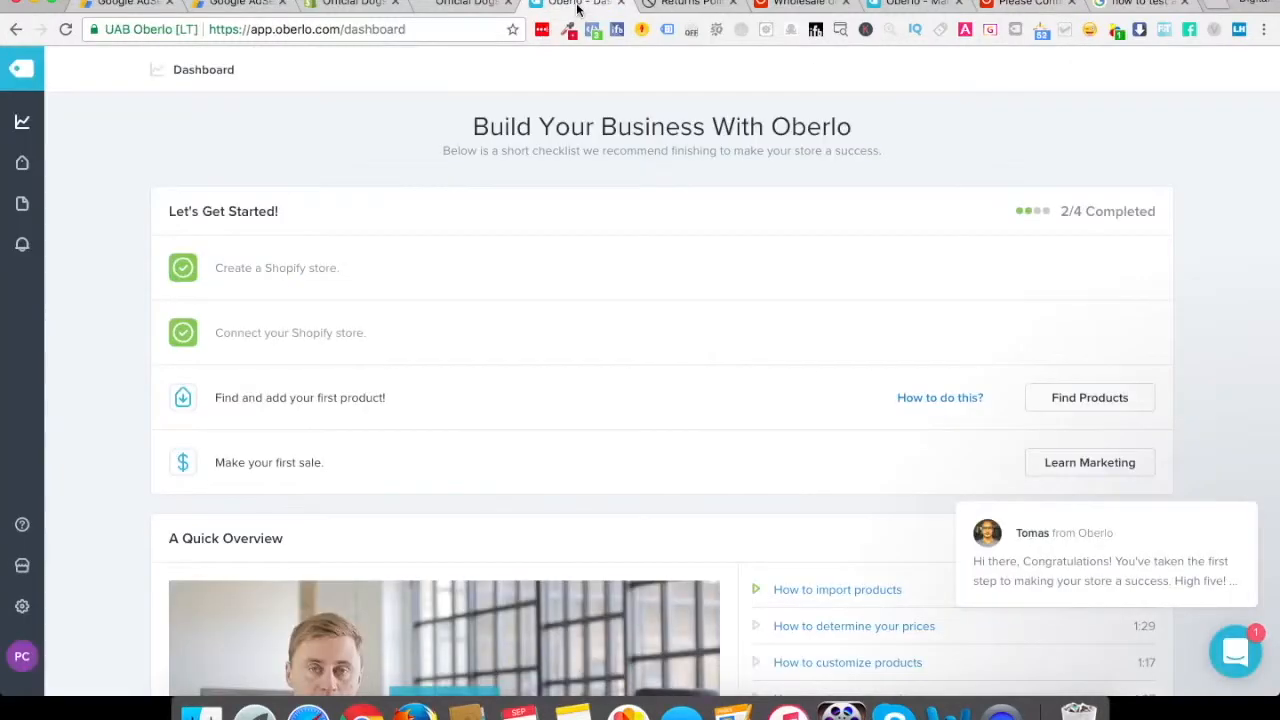
click(458, 5)
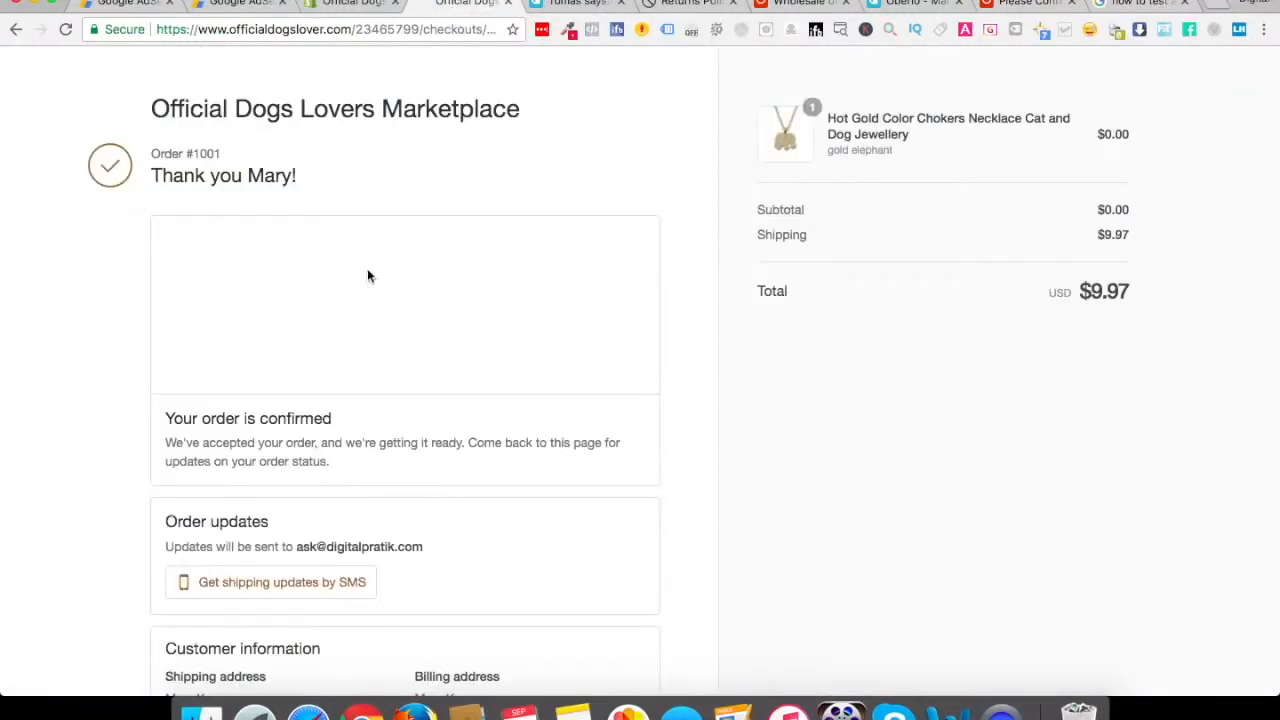
click(355, 5)
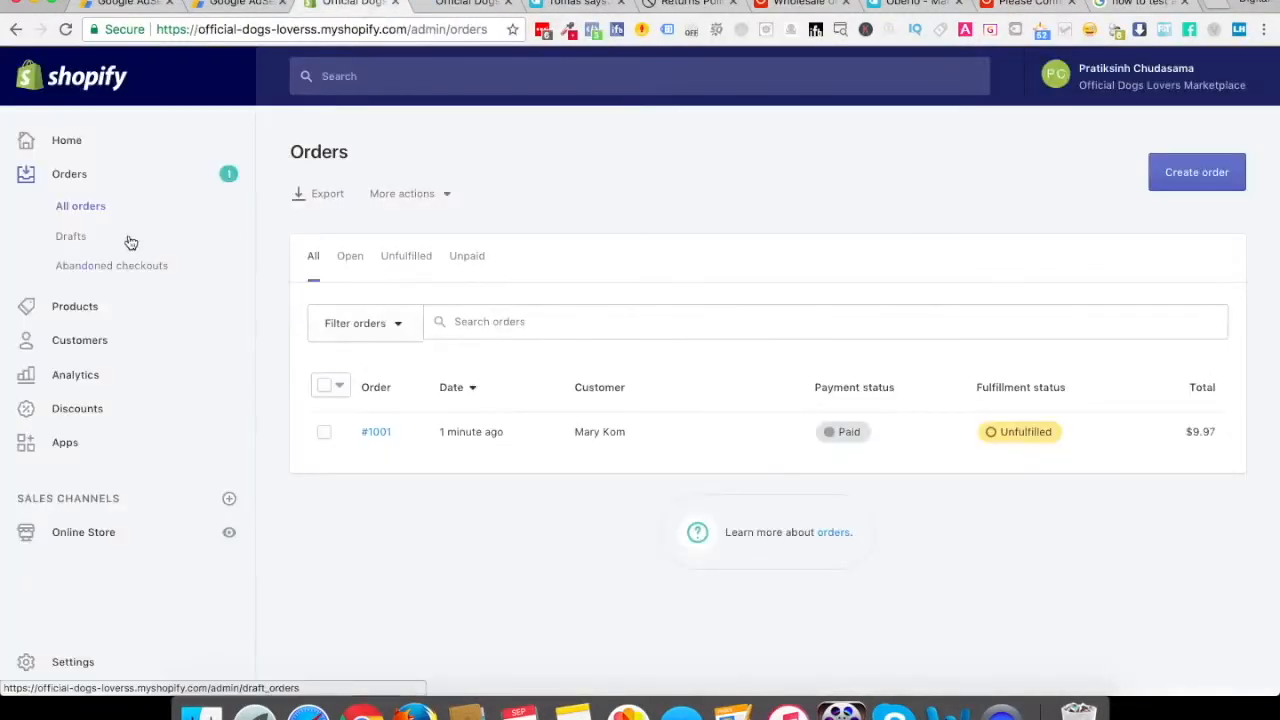
click(79, 146)
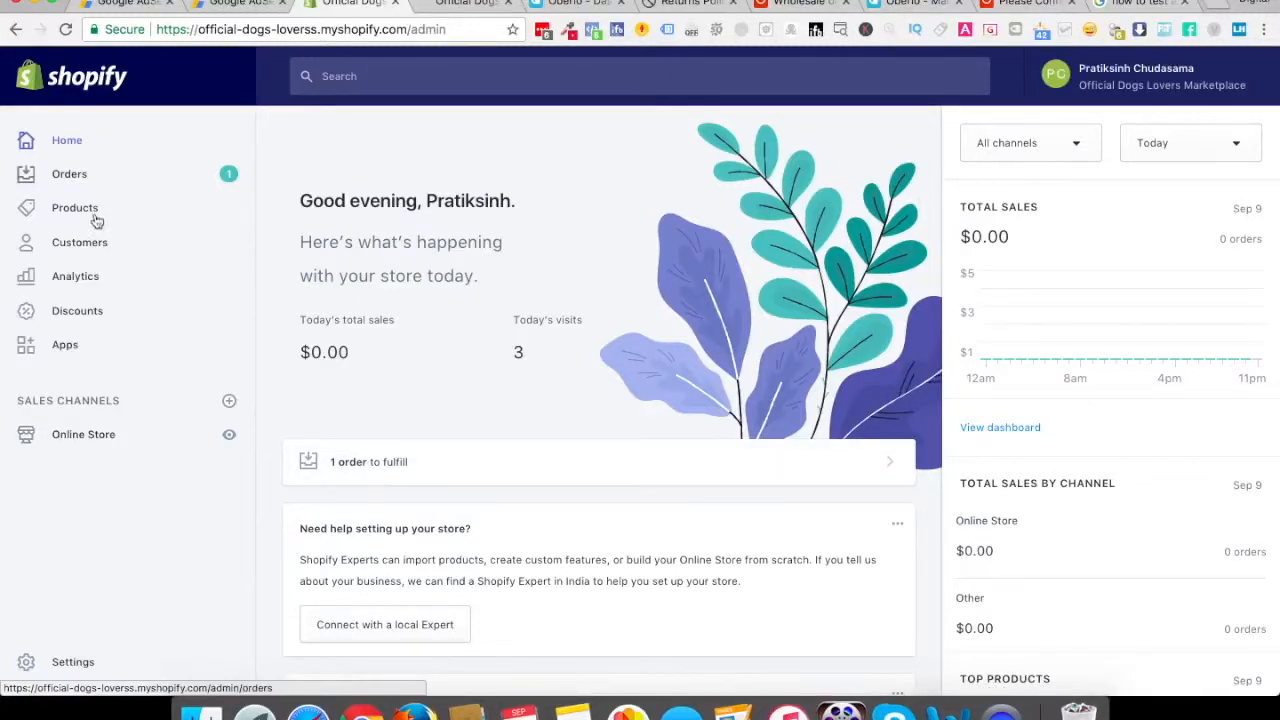
click(74, 348)
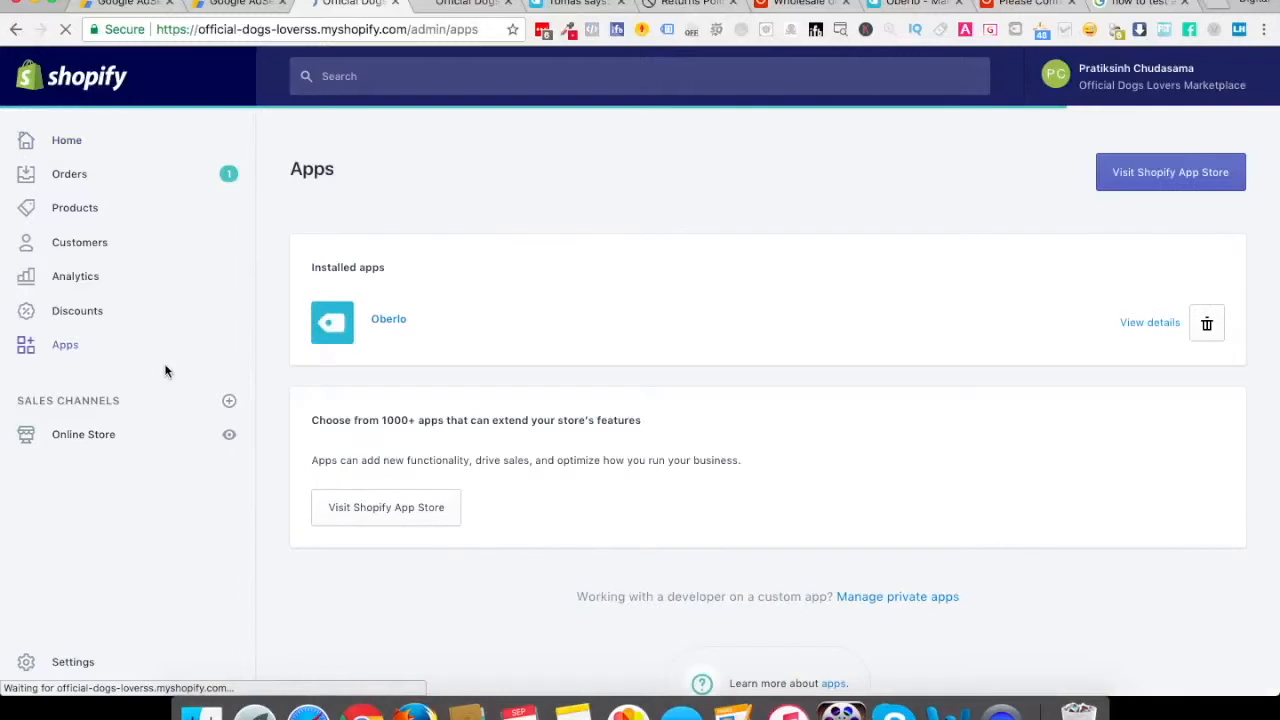
click(395, 321)
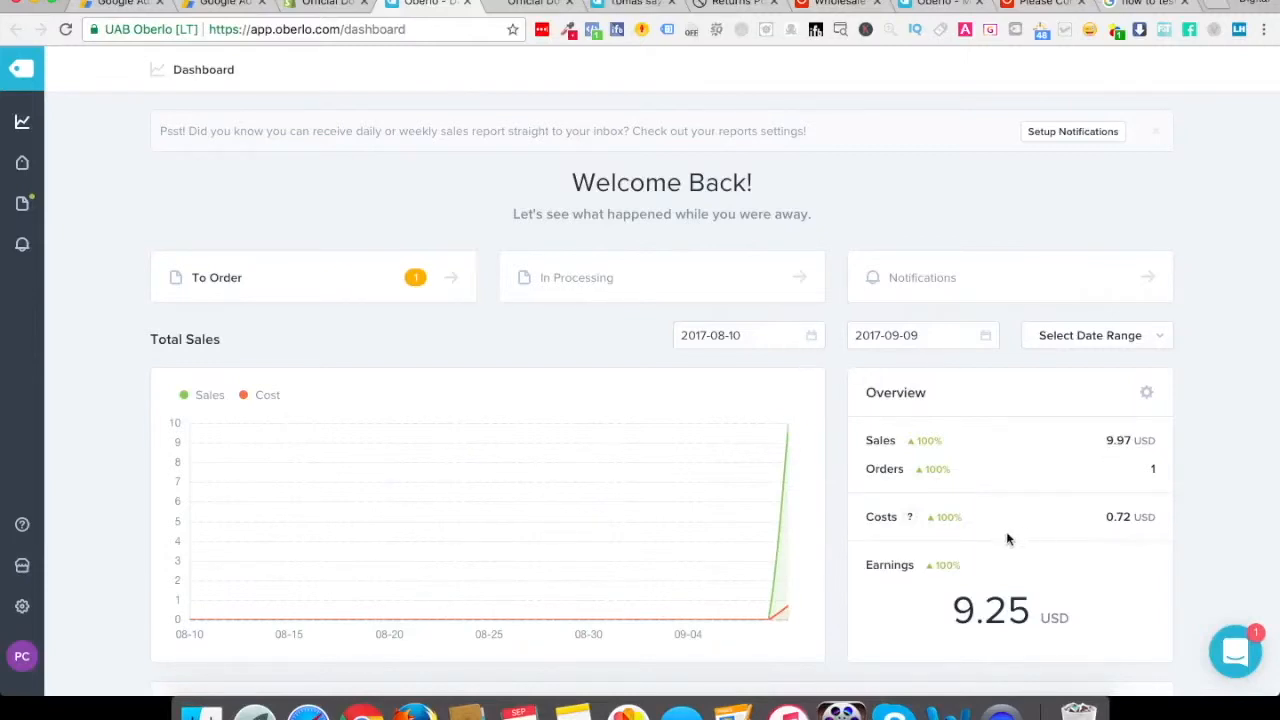
mouse_move(912, 522)
click(357, 290)
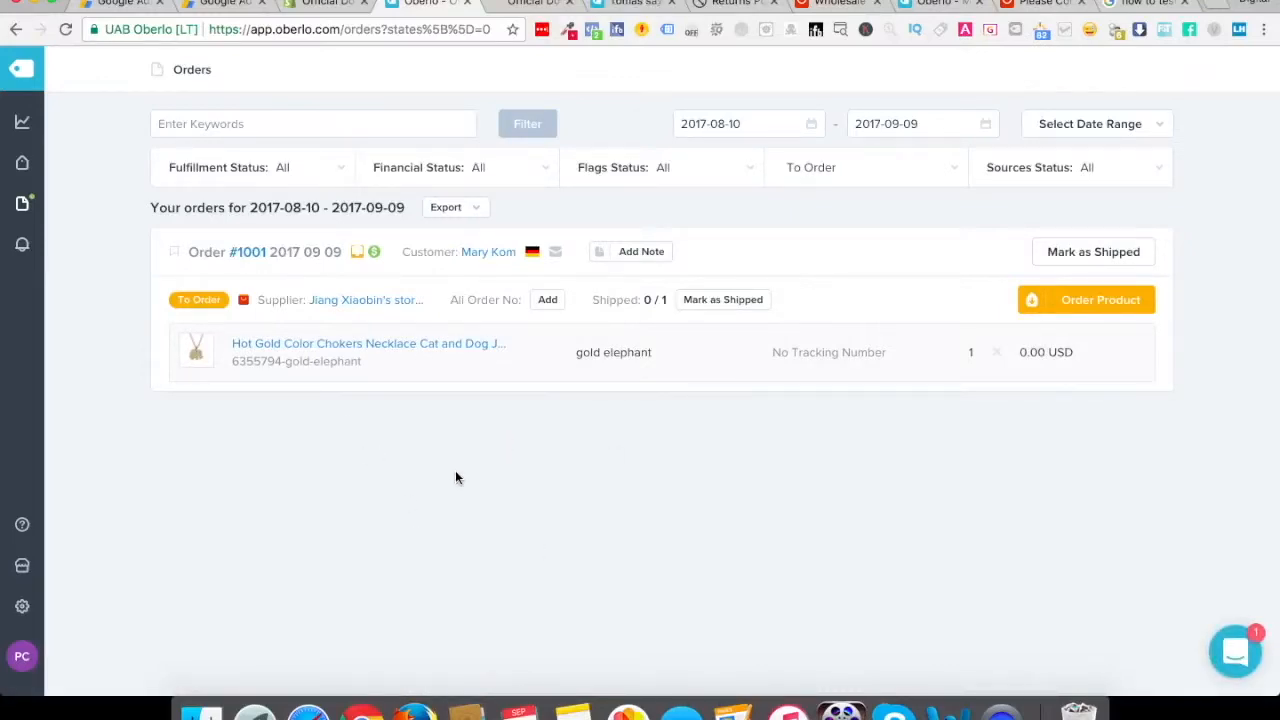
- Switch to the earlier AliExpress order confirmation page, review its shipping information and item, and open the AliExpress home page
click(1086, 302)
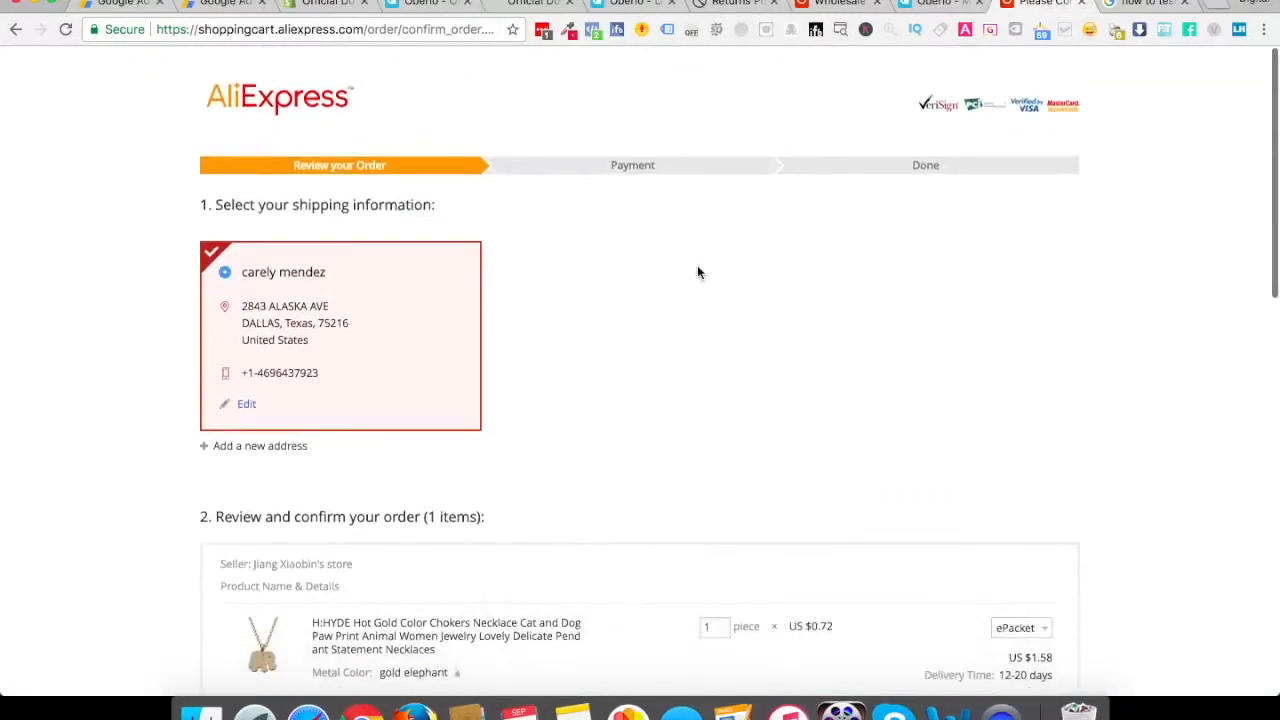
scroll(698, 268, down, 1)
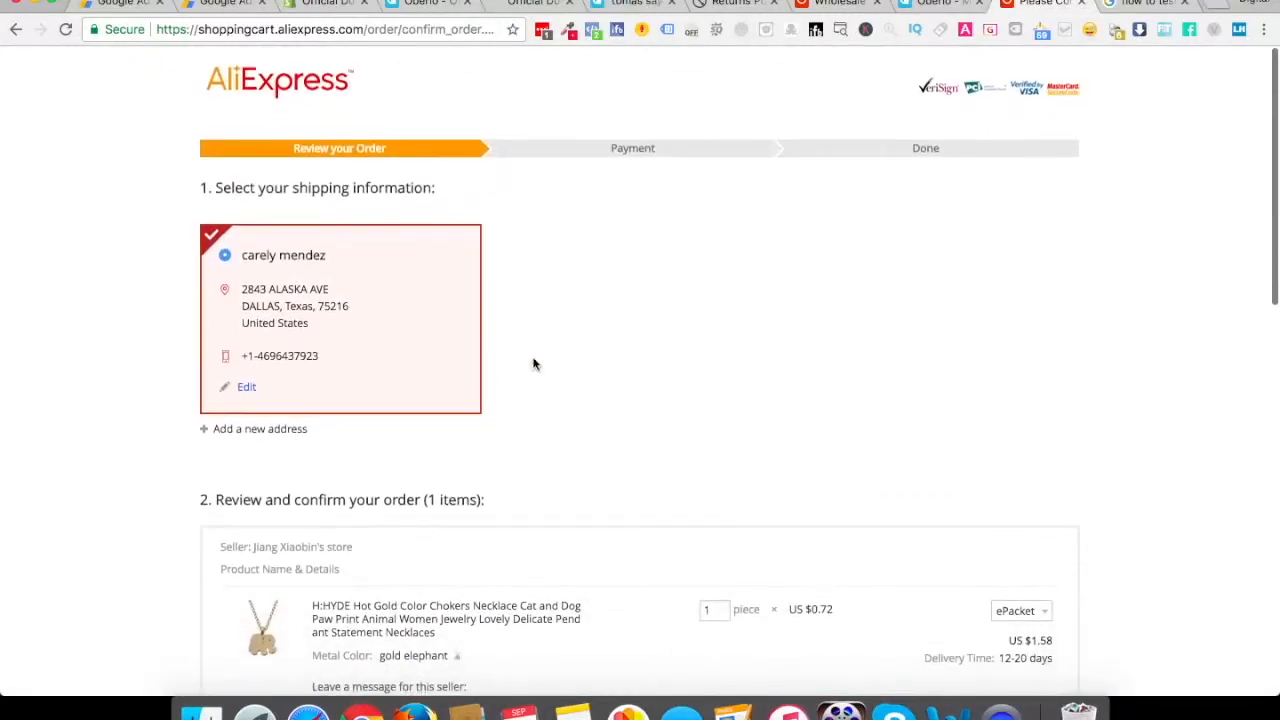
scroll(706, 608, down, 5)
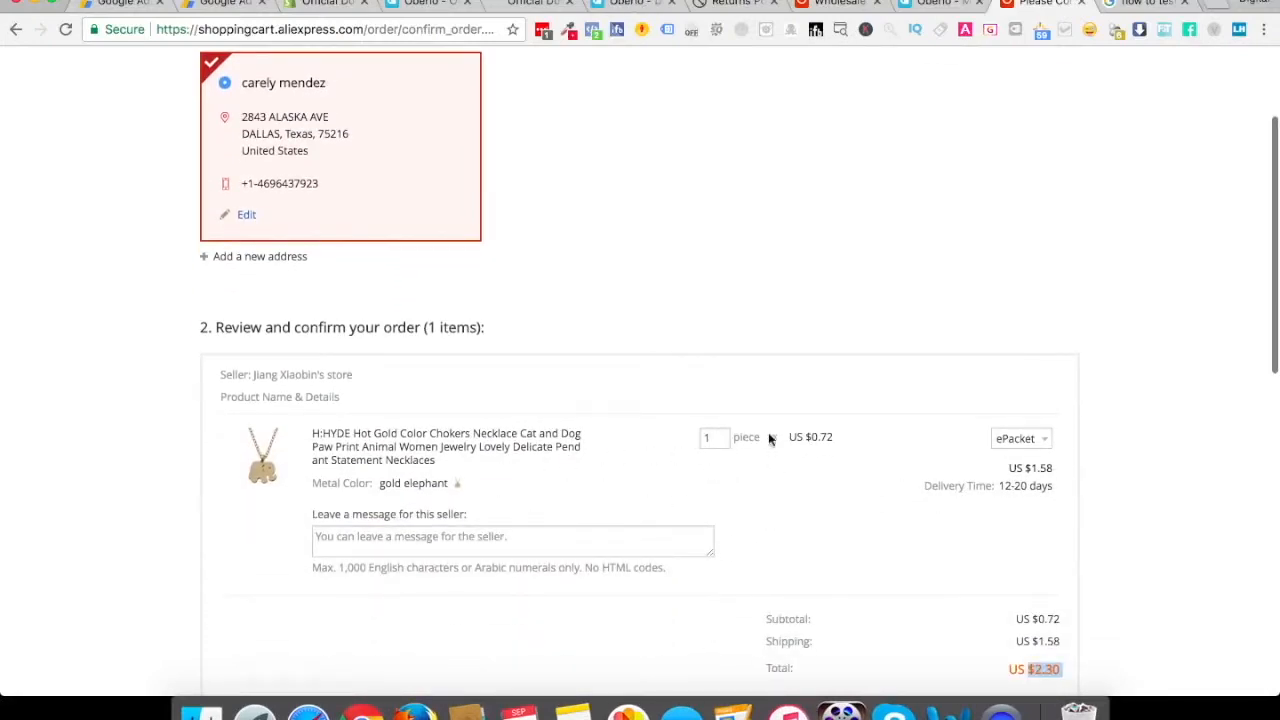
scroll(488, 496, down, 2)
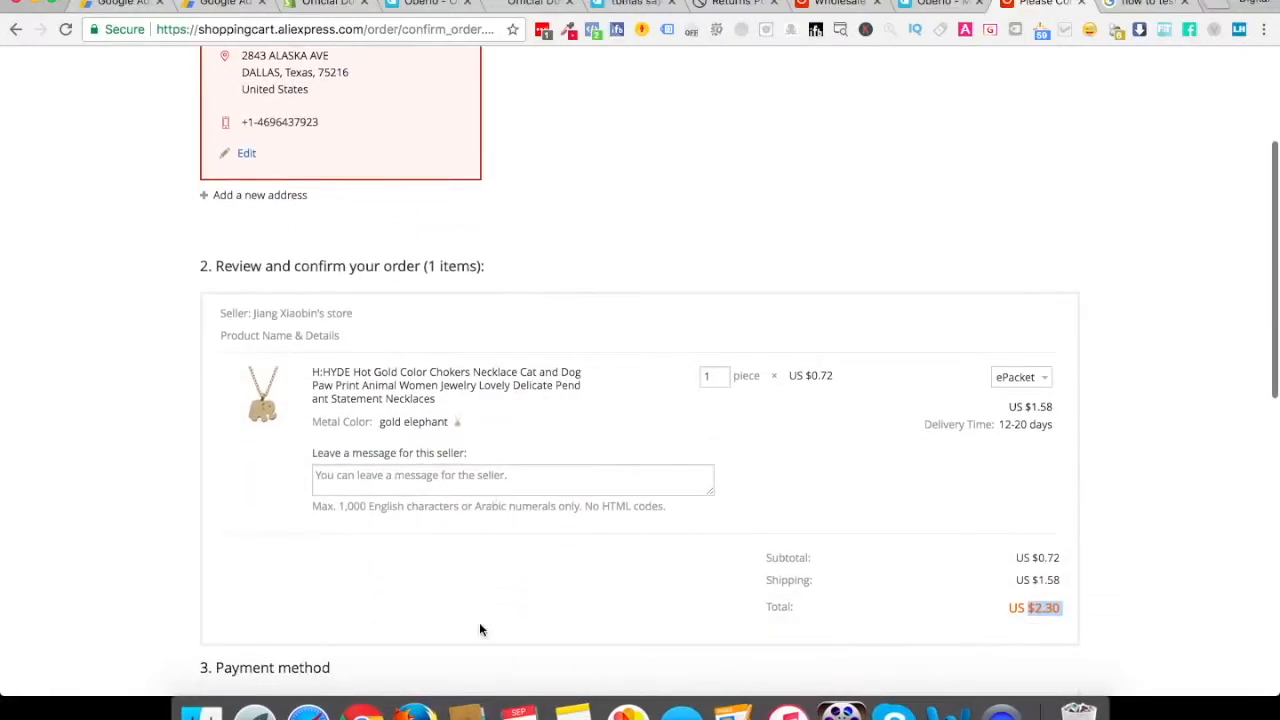
scroll(651, 311, up, 6)
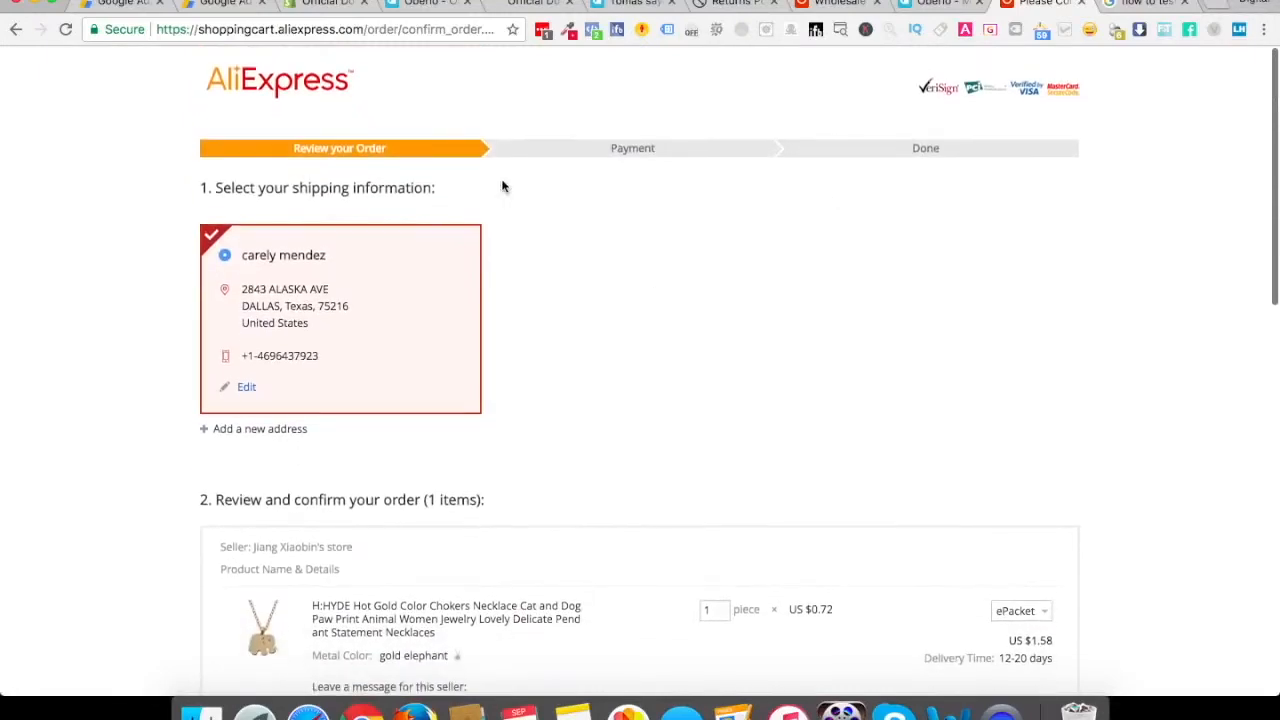
click(275, 80)
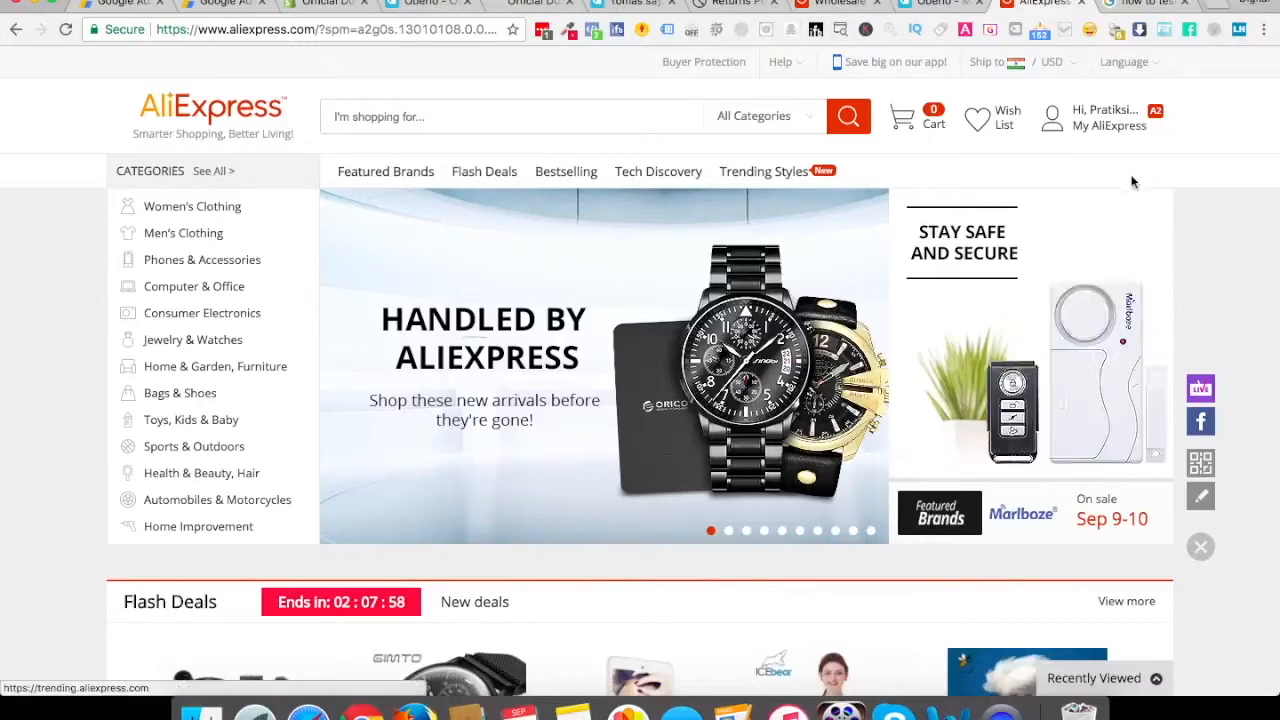
- Return to the Oberlo orders list and order the gold elephant necklace from its AliExpress supplier
click(517, 5)
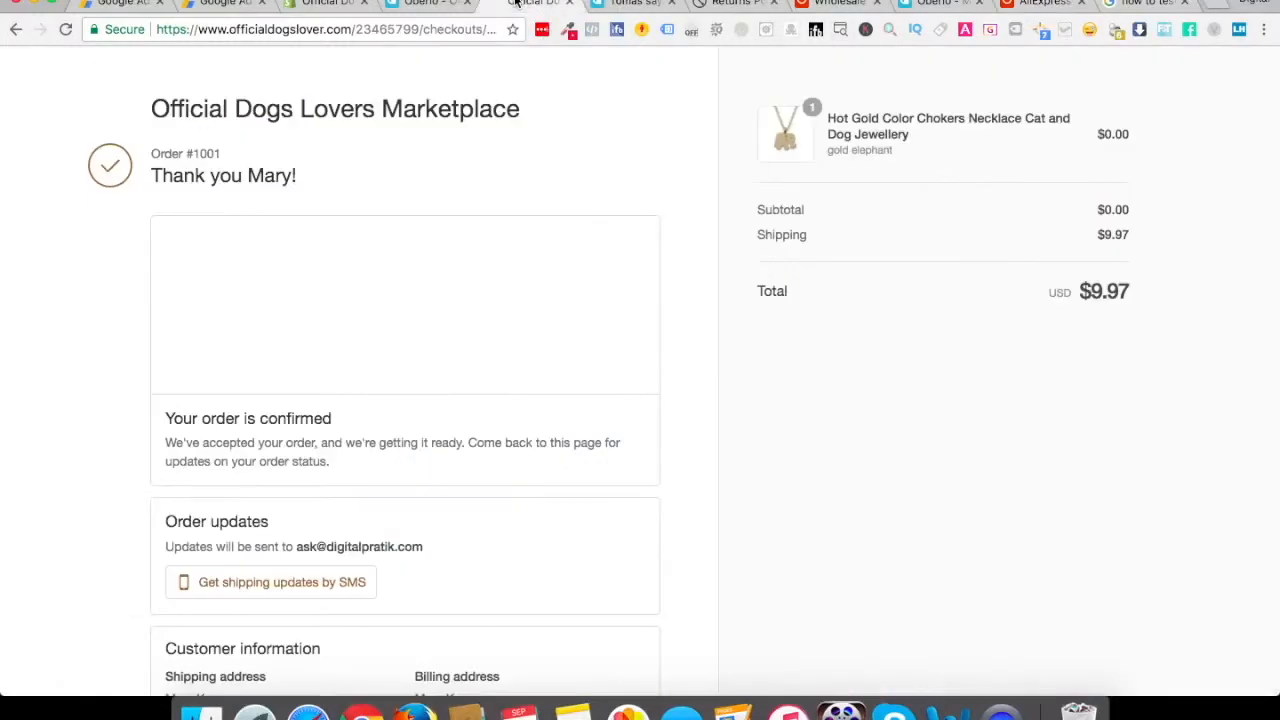
click(428, 5)
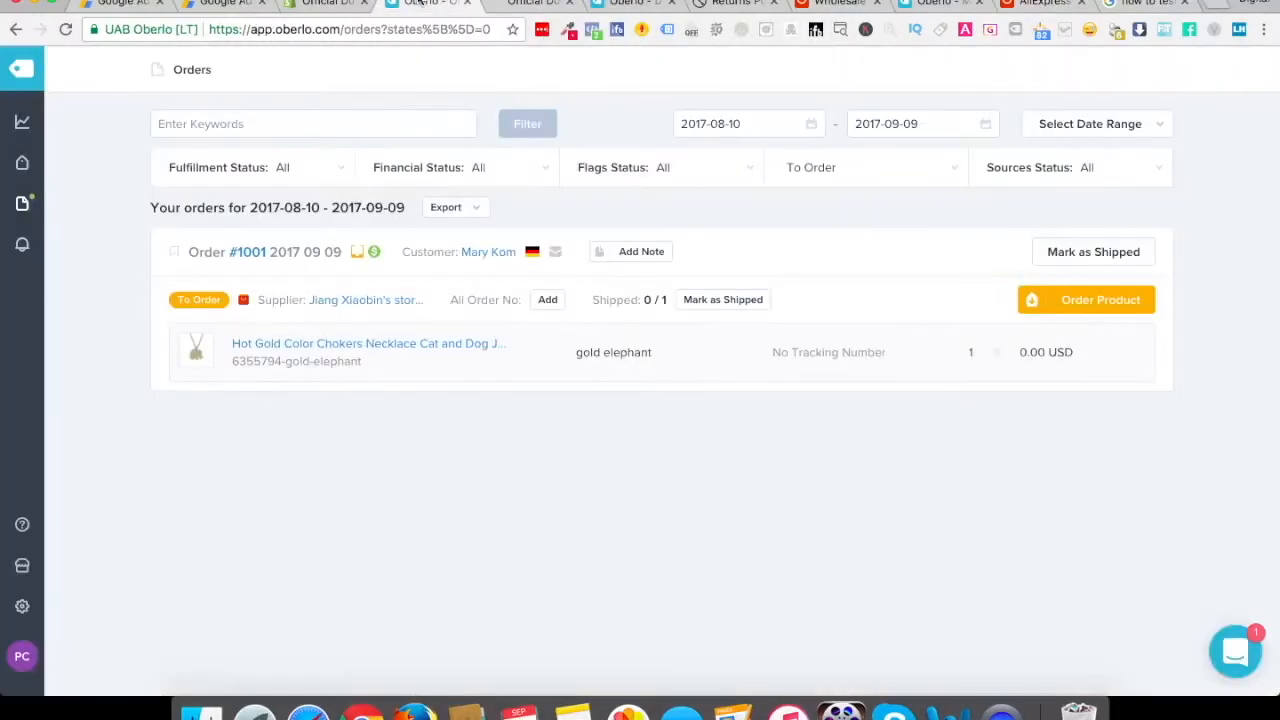
click(1088, 306)
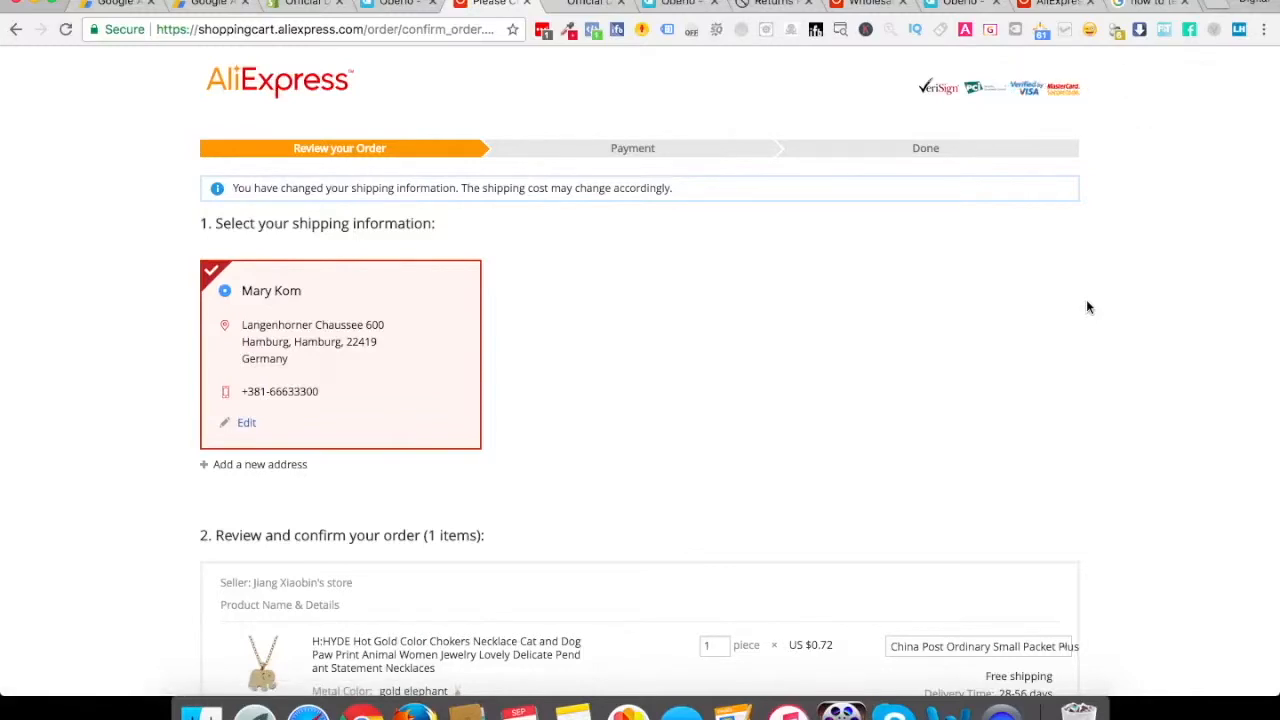
- Change the necklace's shipping method on the AliExpress order to ePacket
scroll(1088, 307, down, 5)
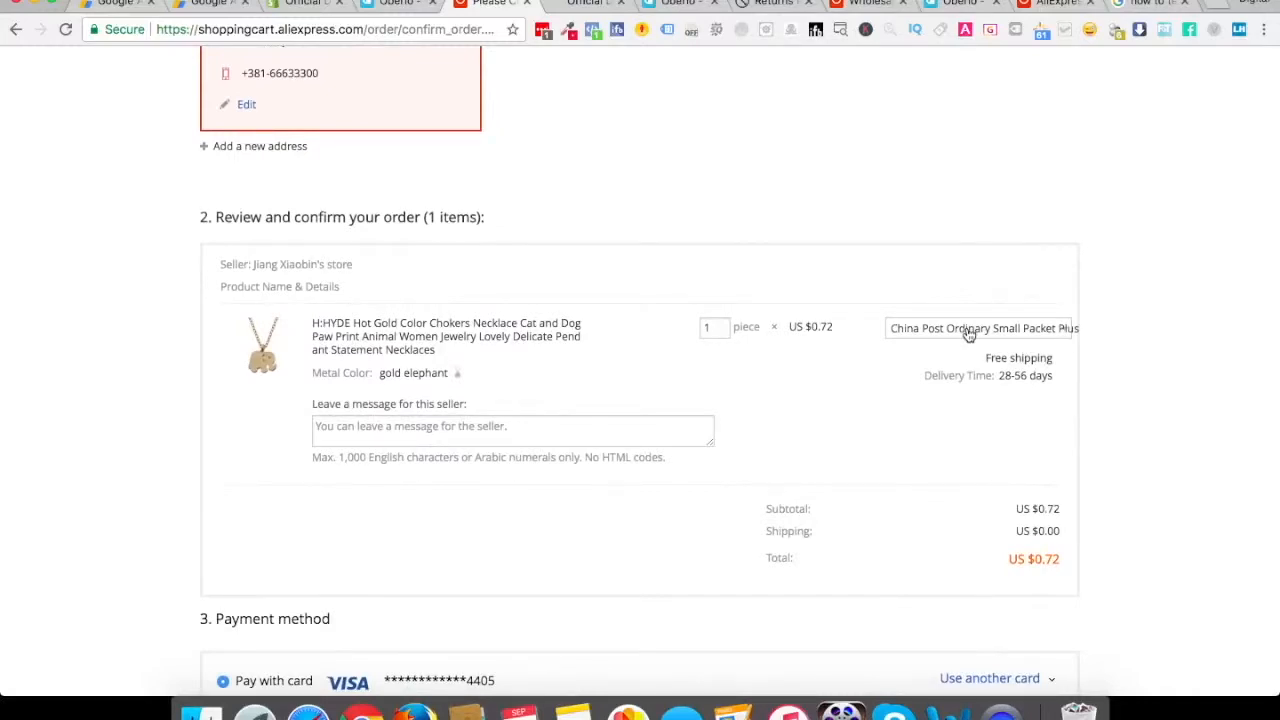
click(928, 337)
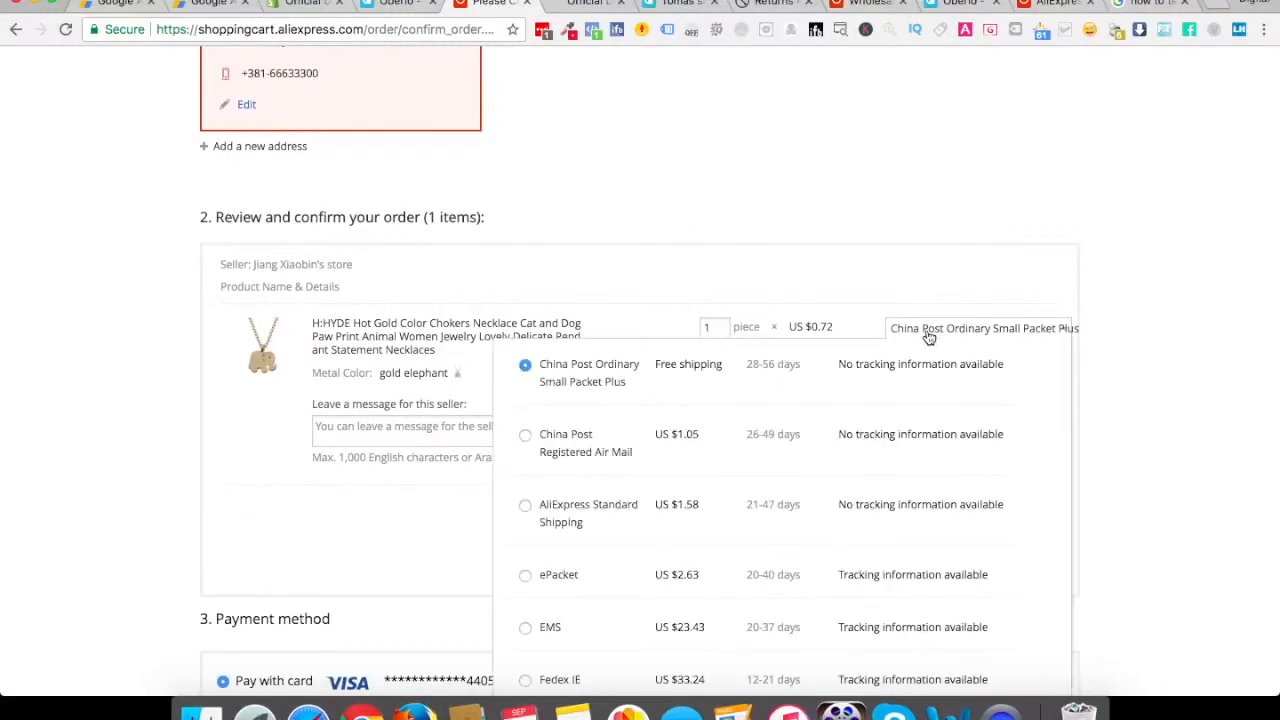
click(526, 577)
scroll(408, 544, down, 5)
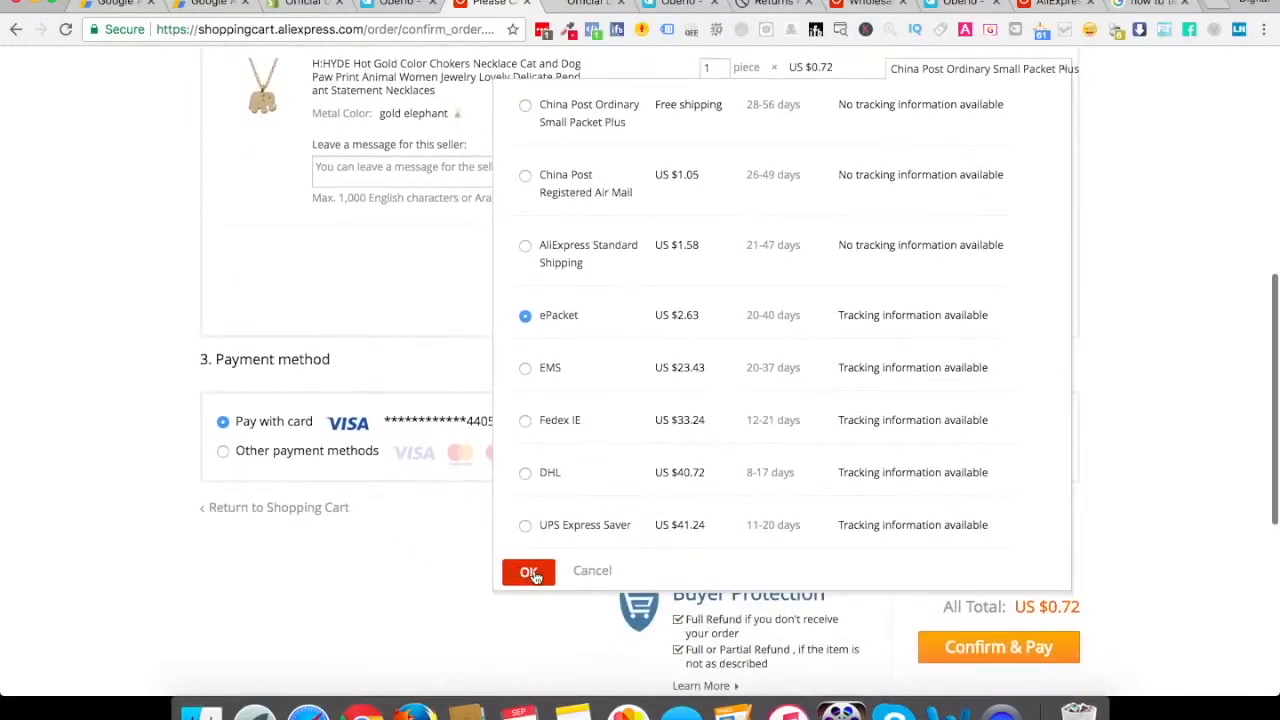
click(531, 574)
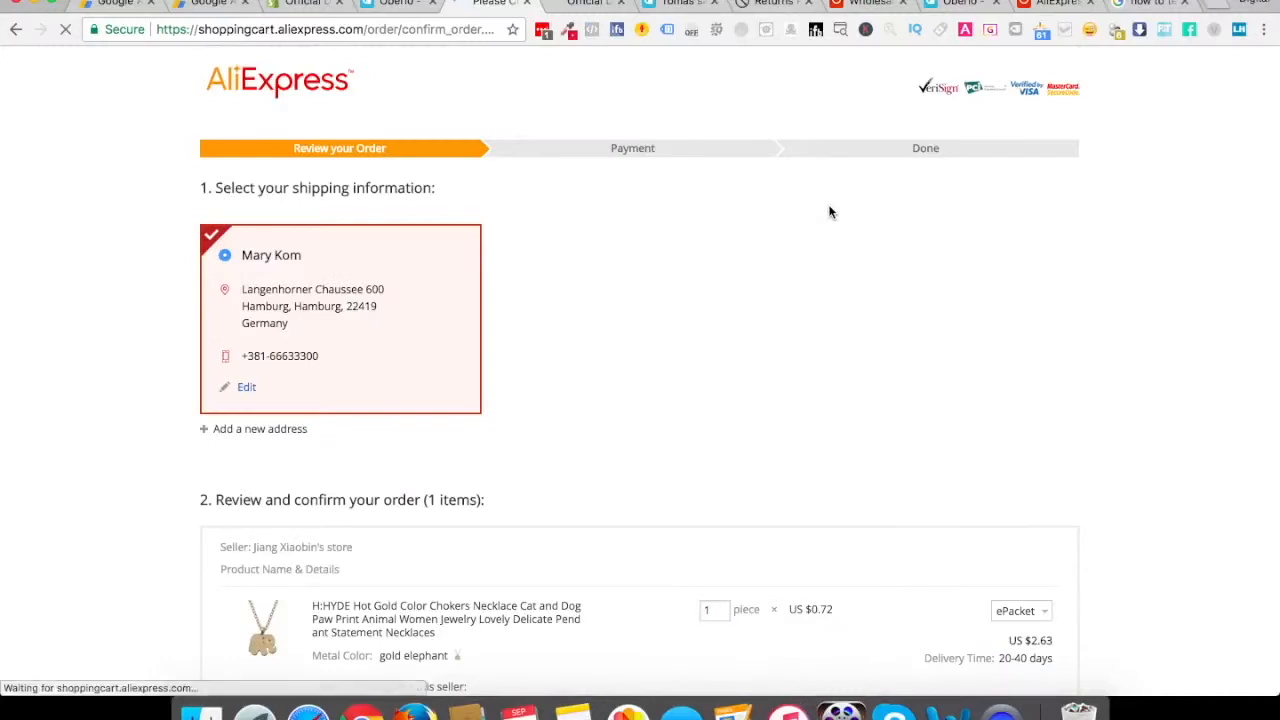
scroll(829, 212, up, 5)
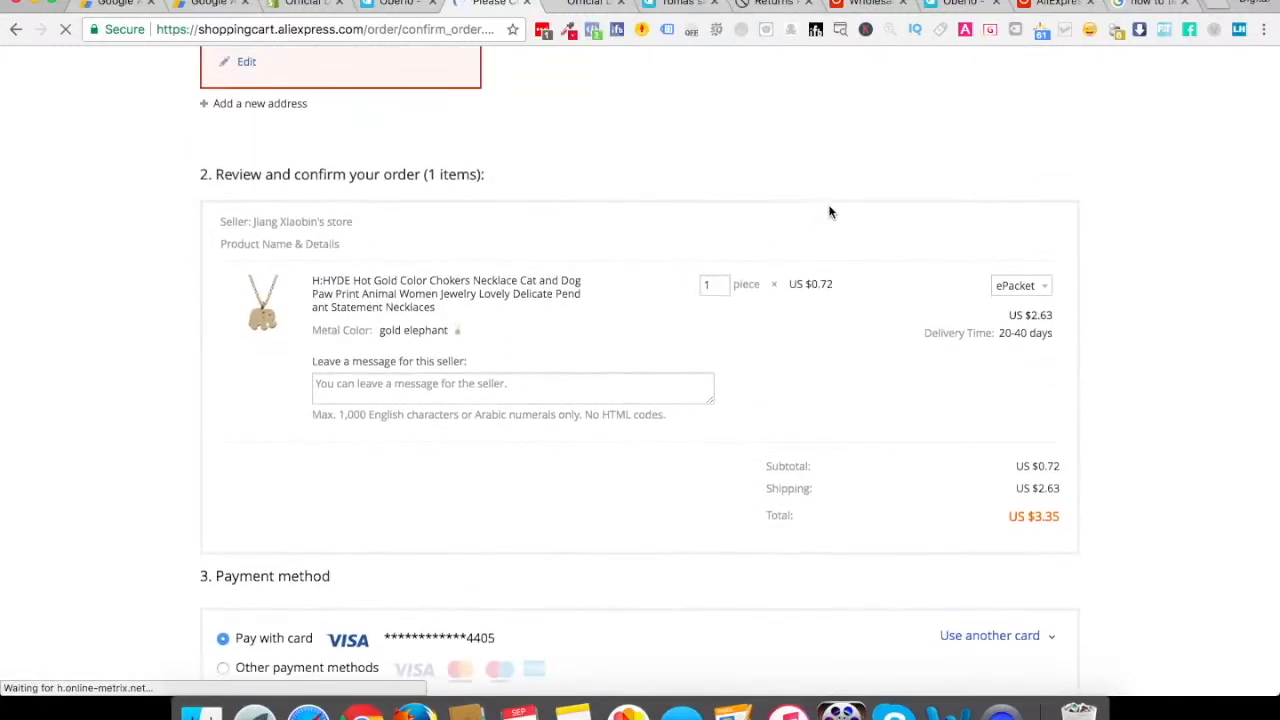
- Copy "This is a dropshipping order so send it in a blank box without invoice. Thank you for your extra time." from Notes into the seller message
click(445, 392)
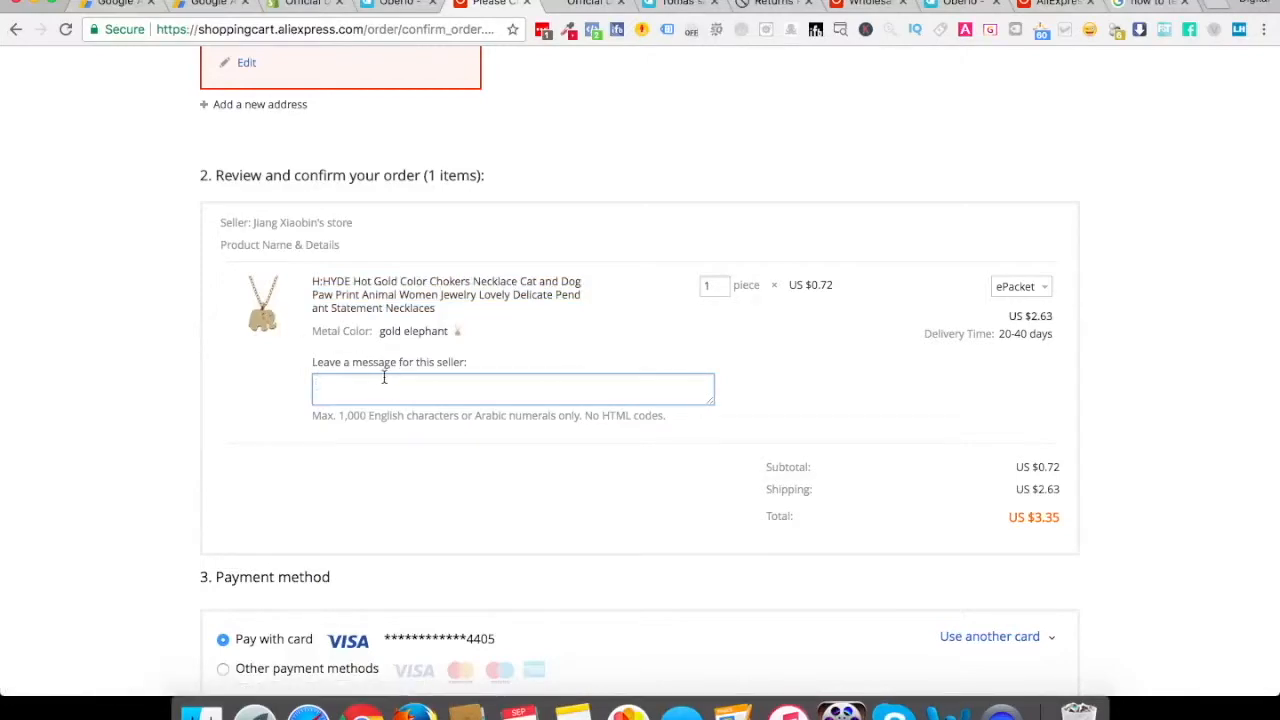
key(ctrl+Right)
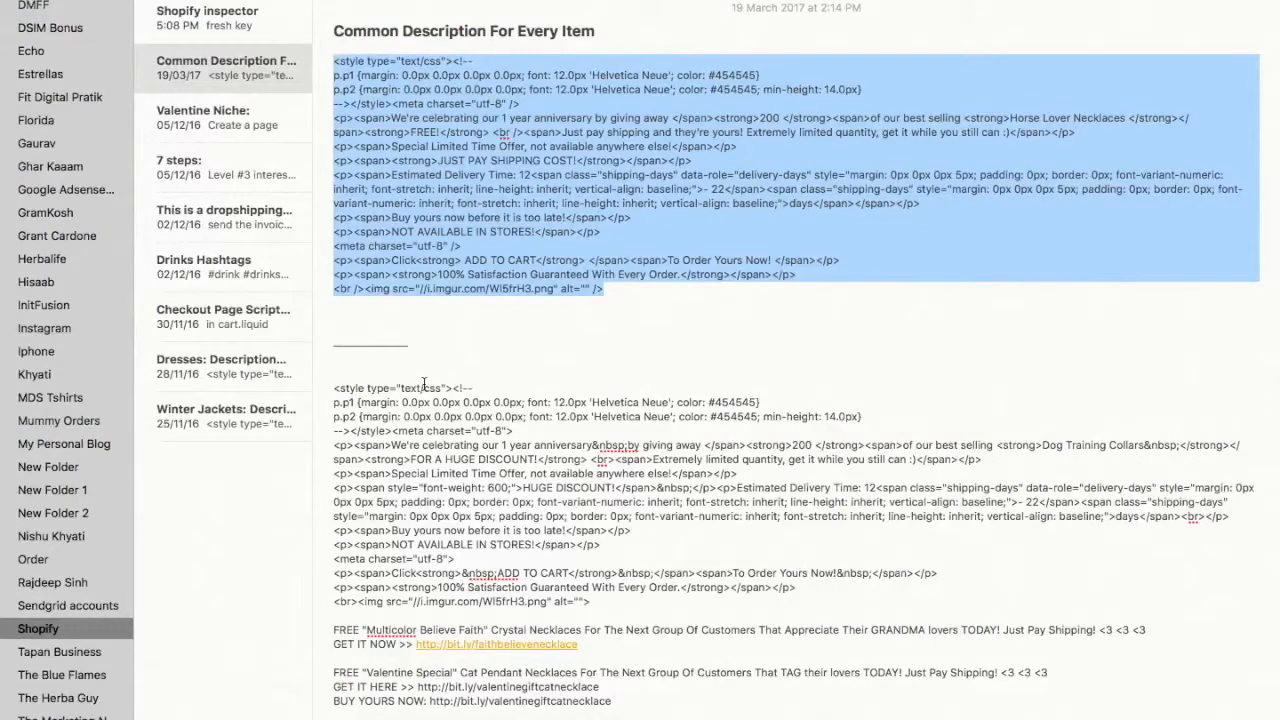
click(240, 210)
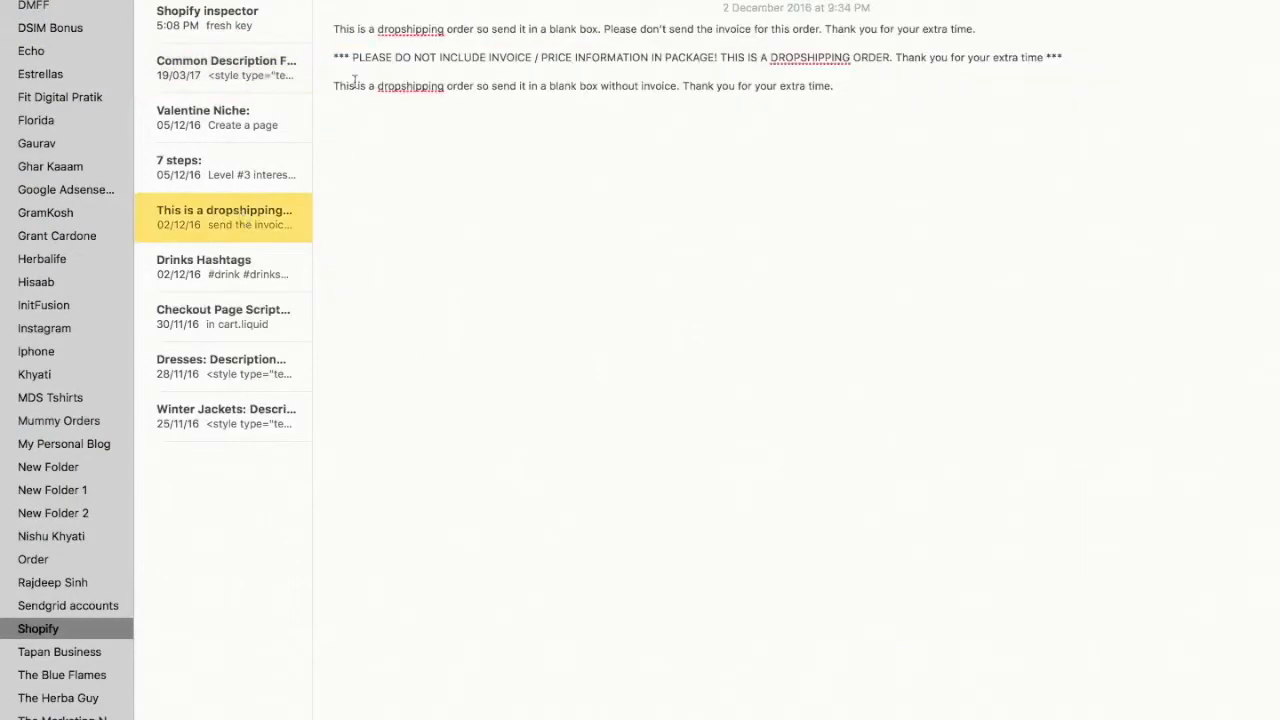
drag(334, 86, 837, 93)
key(super+c)
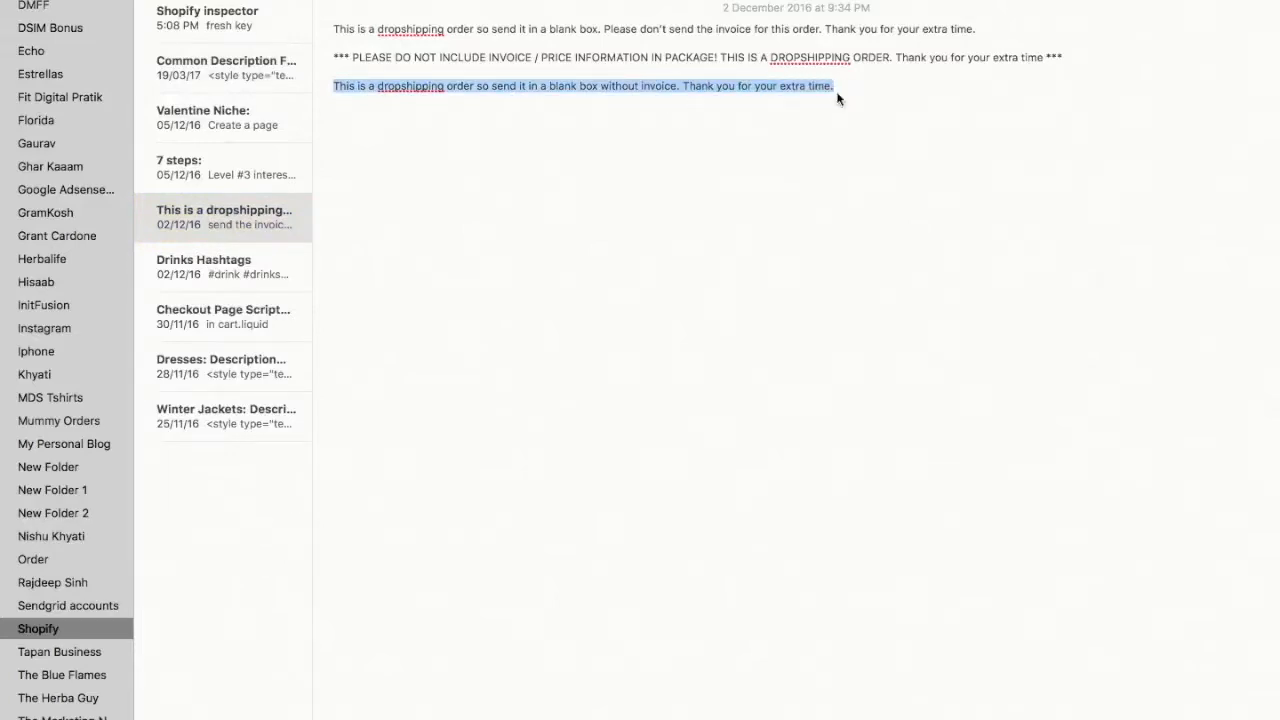
key(ctrl+Left)
key(super+v)
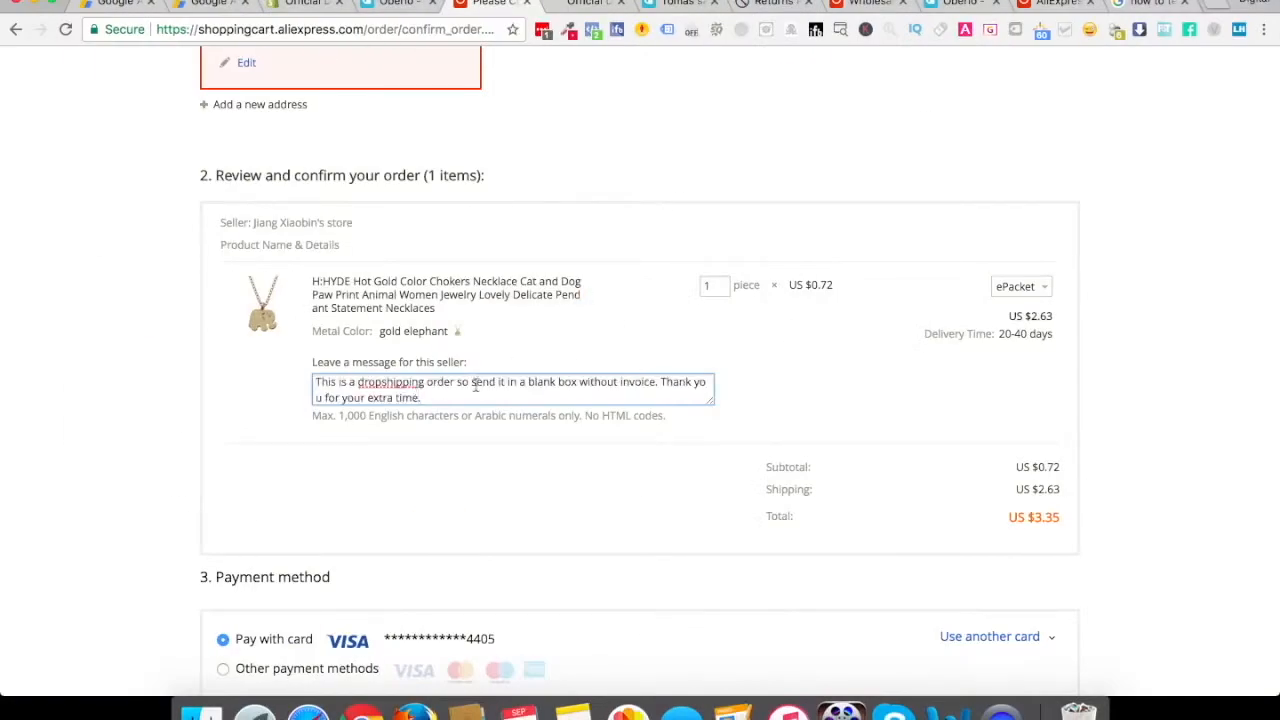
click(806, 508)
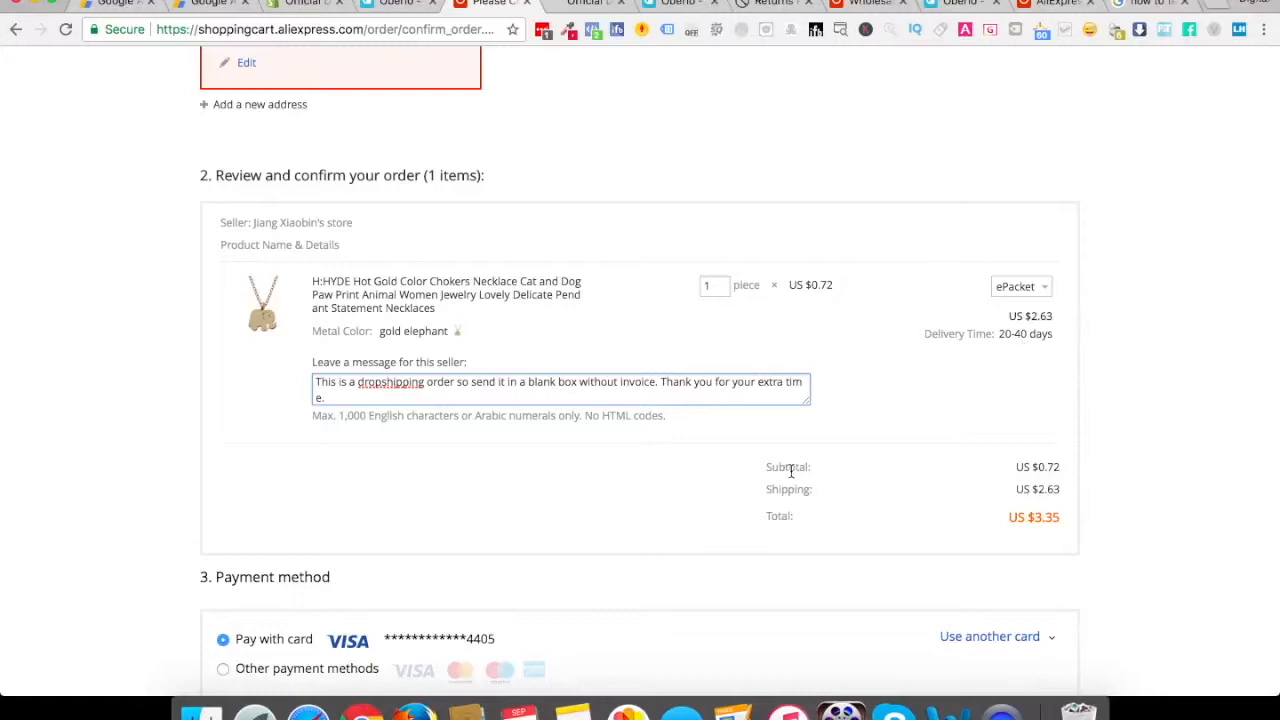
- Review the AliExpress payment method and order total, and return to the Shopify admin to open the orders
scroll(710, 452, down, 1)
scroll(712, 458, down, 5)
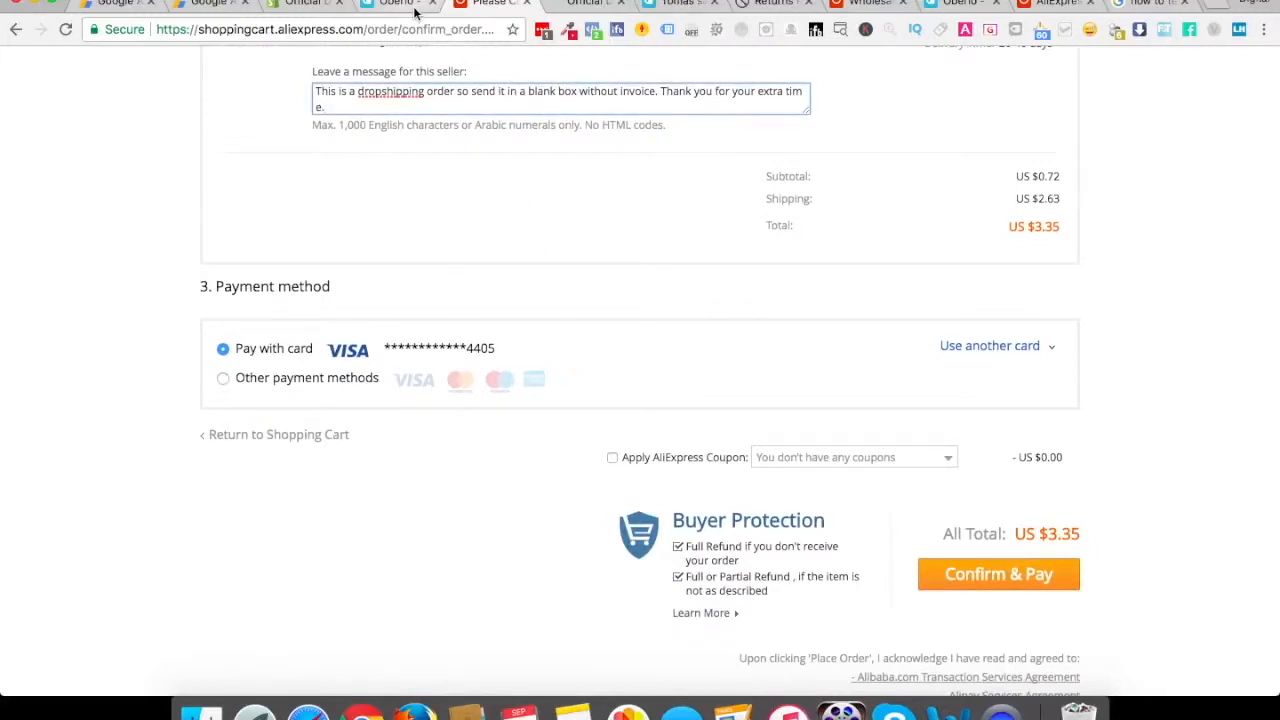
click(306, 8)
click(113, 186)
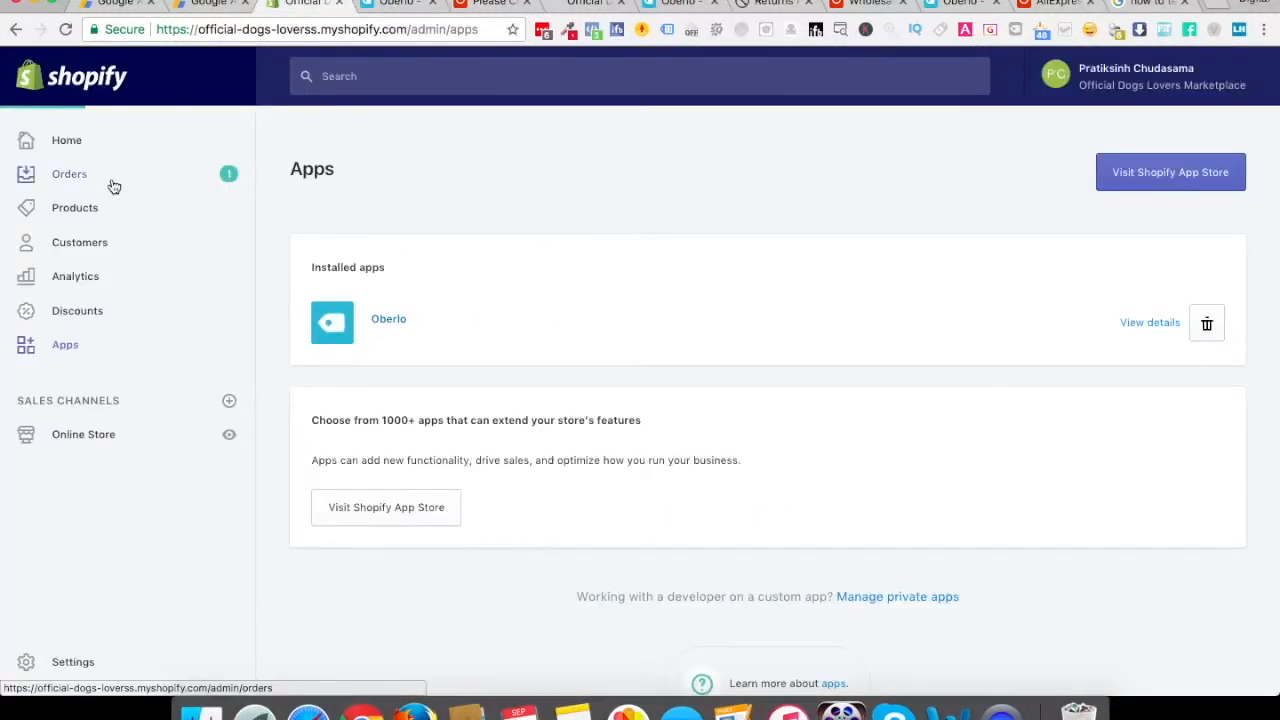